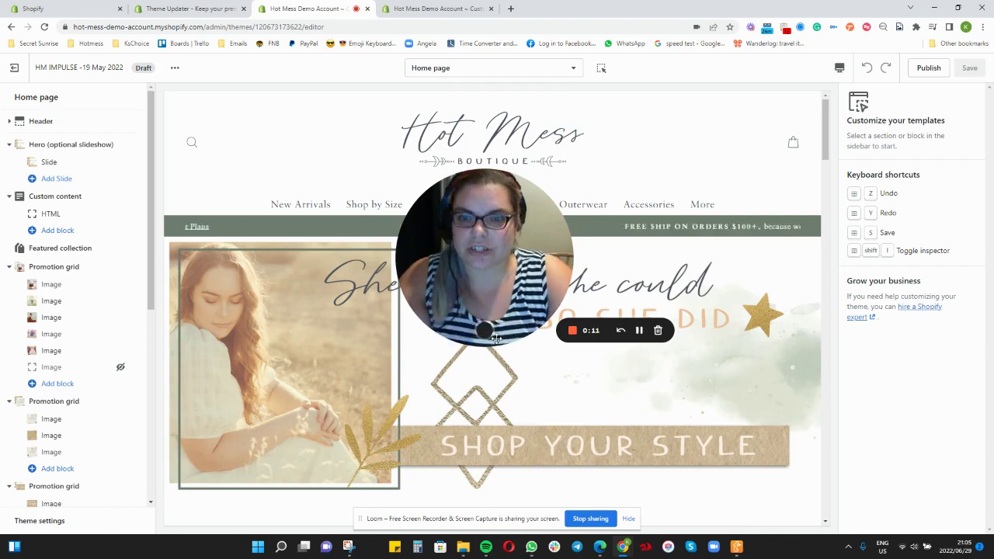
{"action": "mouse_move", "coordinate": [483, 330]}
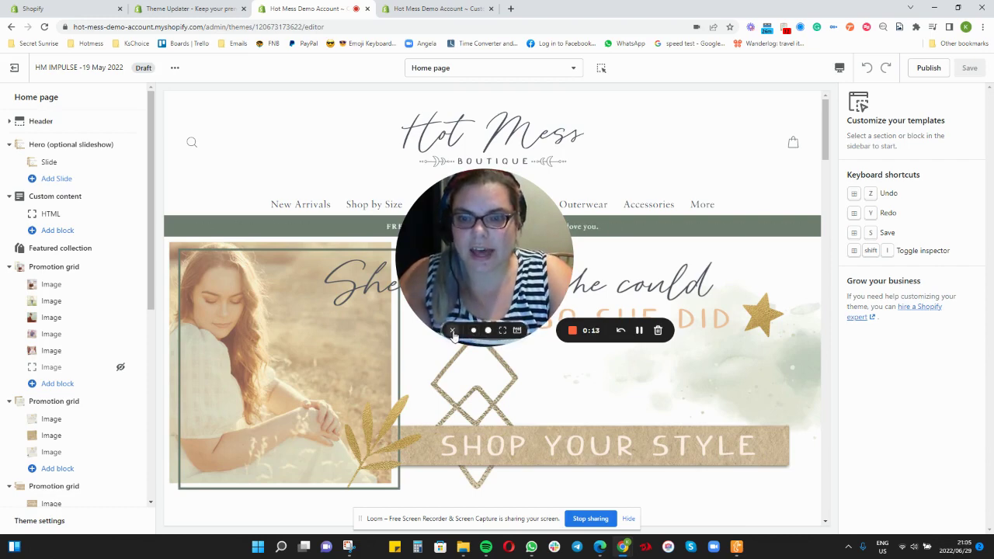
{"action": "left_click", "coordinate": [452, 330]}
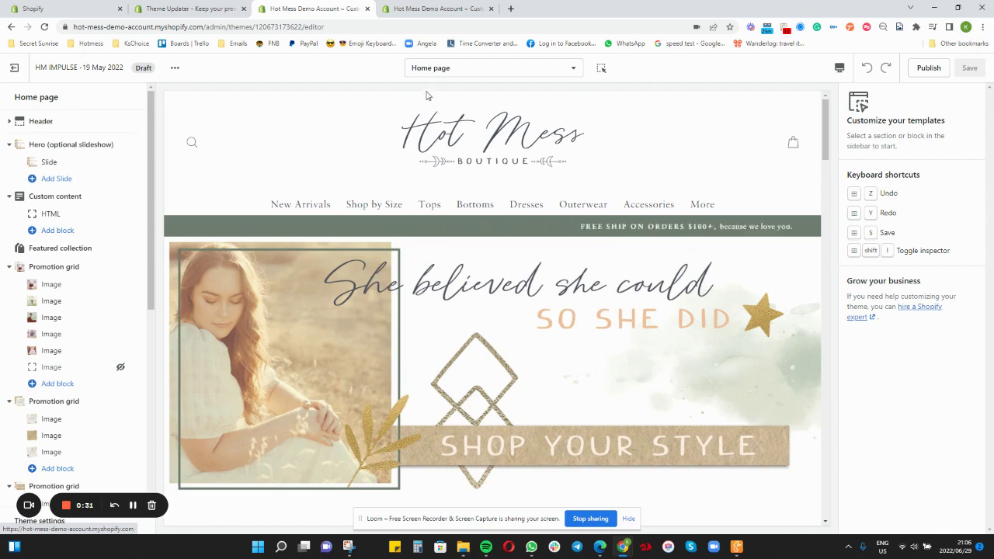
- Check the live theme in the theme editor, and open the Shopify Theme Store from the store's Themes page
{"action": "left_click", "coordinate": [417, 10]}
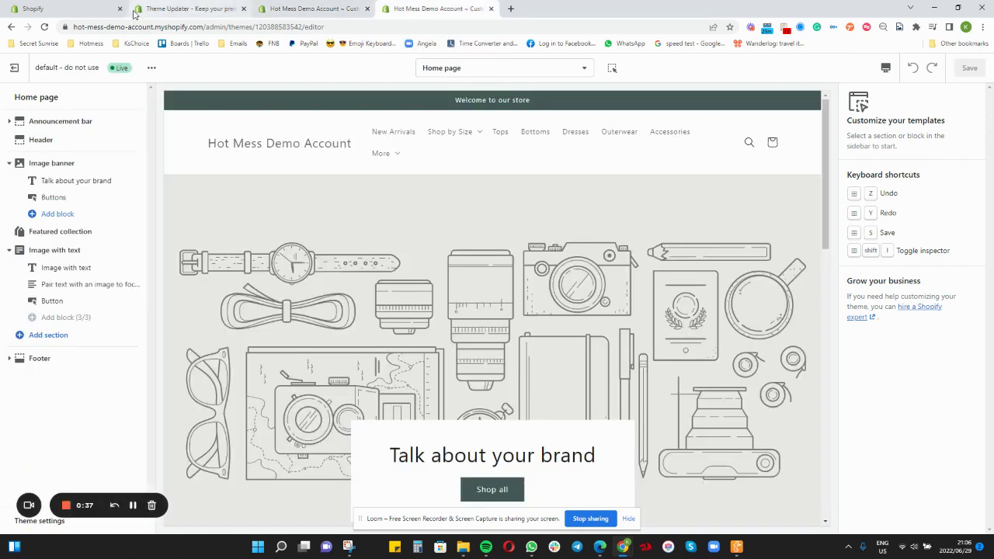
{"action": "left_click", "coordinate": [56, 11]}
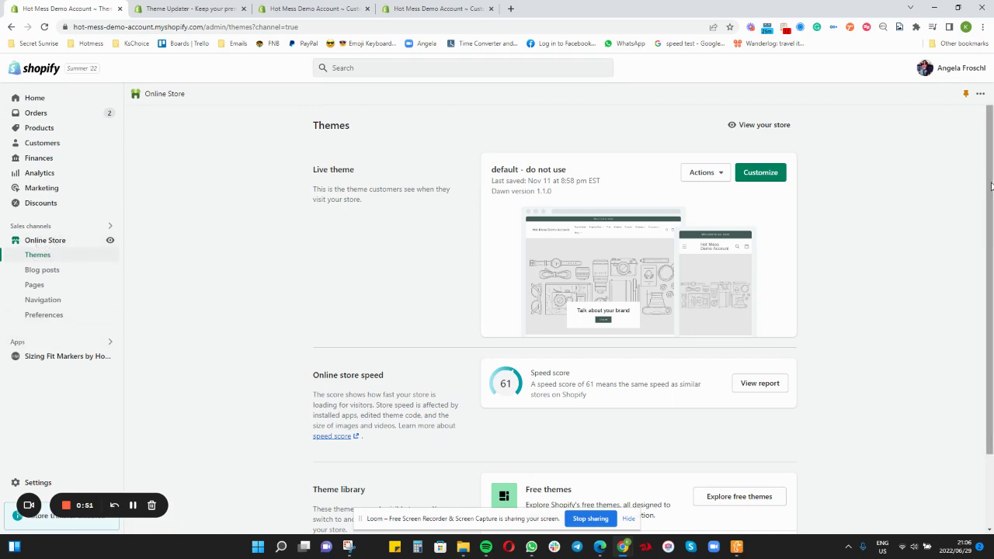
{"action": "left_click_drag", "start_coordinate": [991, 187], "coordinate": [991, 256]}
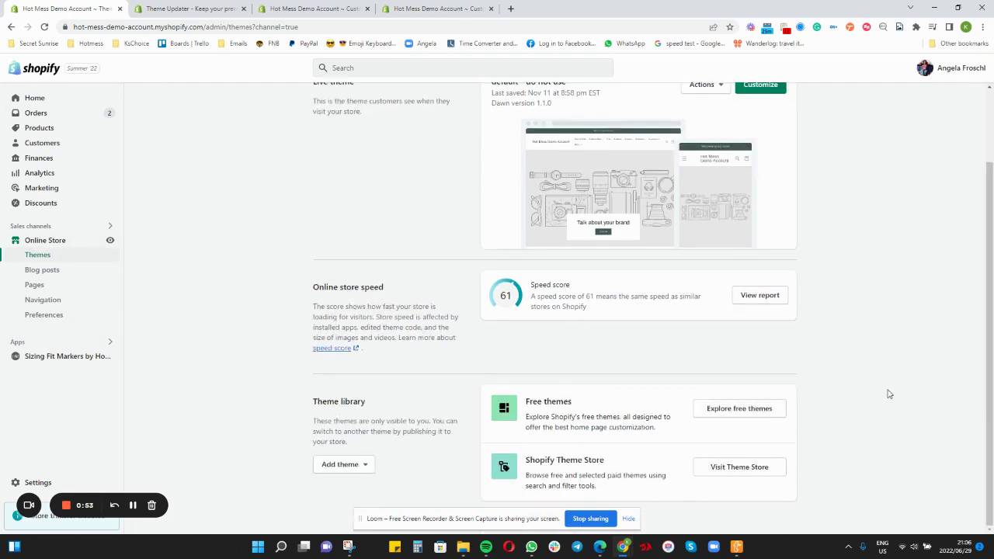
{"action": "left_click", "coordinate": [739, 467]}
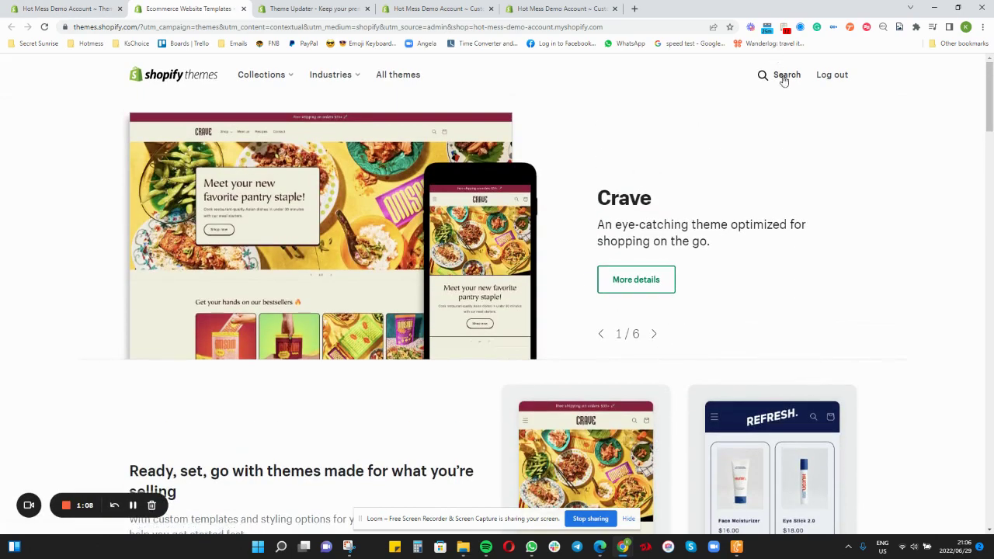
- Search the theme store for "impulse" and open the Impulse theme's details page
{"action": "left_click", "coordinate": [784, 77]}
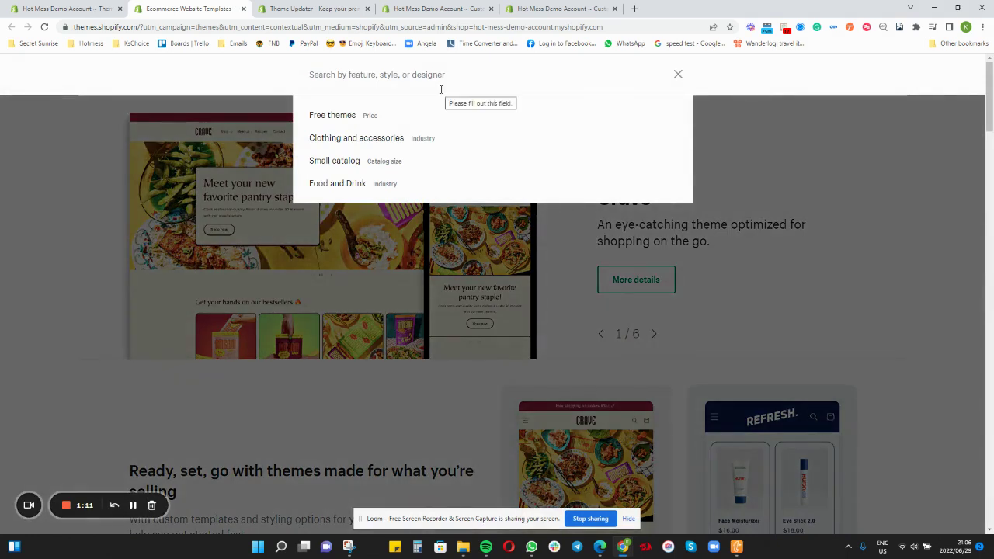
{"action": "type", "text": "i"}
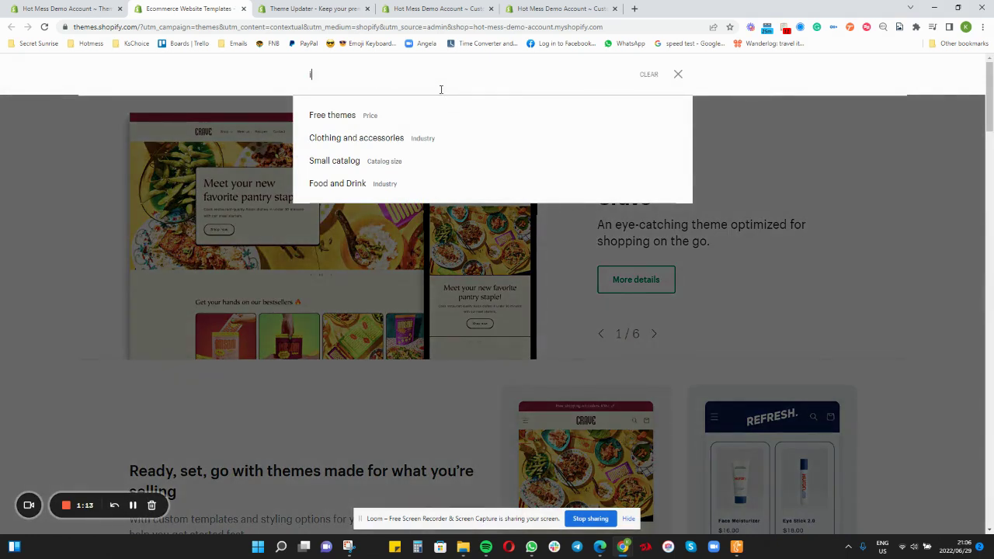
{"action": "type", "text": "mpulse"}
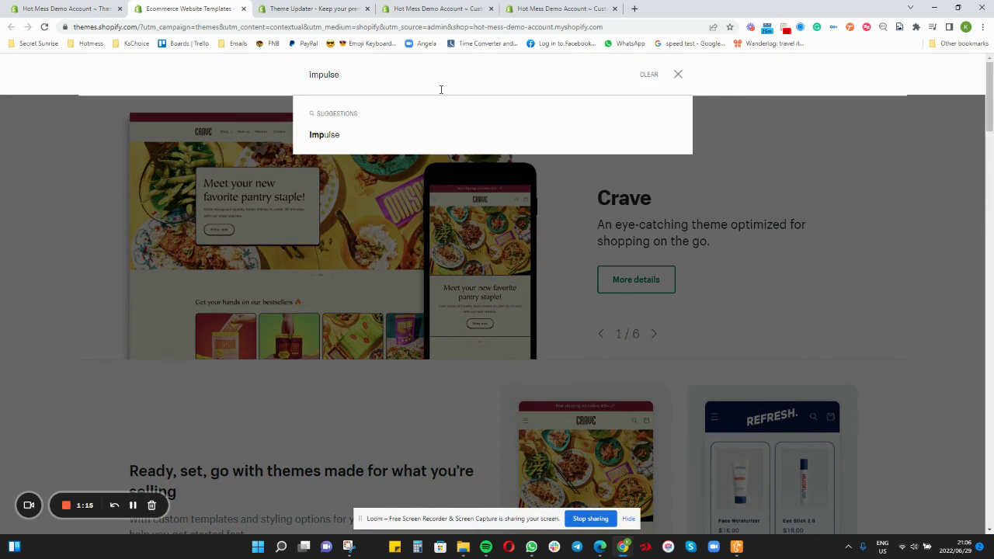
{"action": "left_click", "coordinate": [357, 133]}
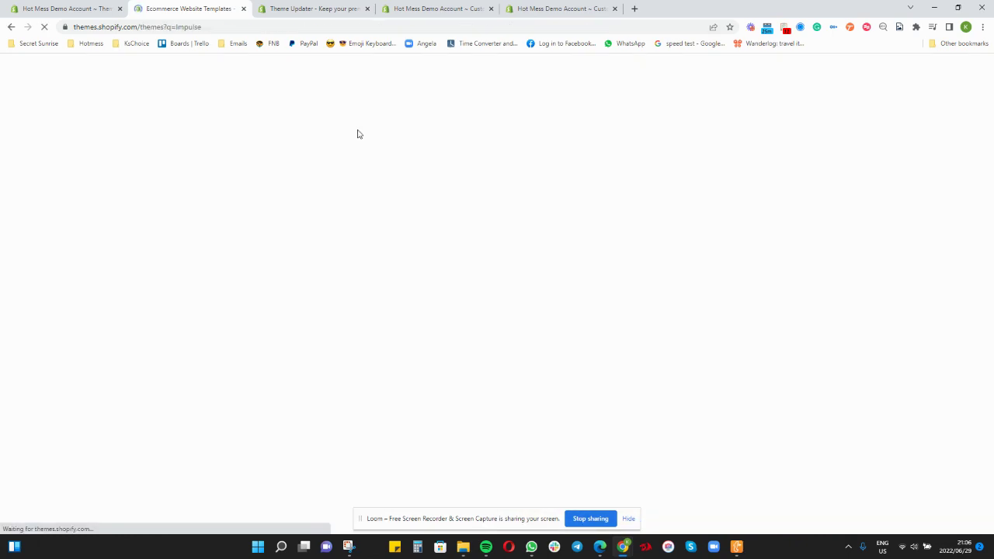
{"action": "scroll", "coordinate": [632, 316], "scroll_direction": "down", "scroll_amount": 2}
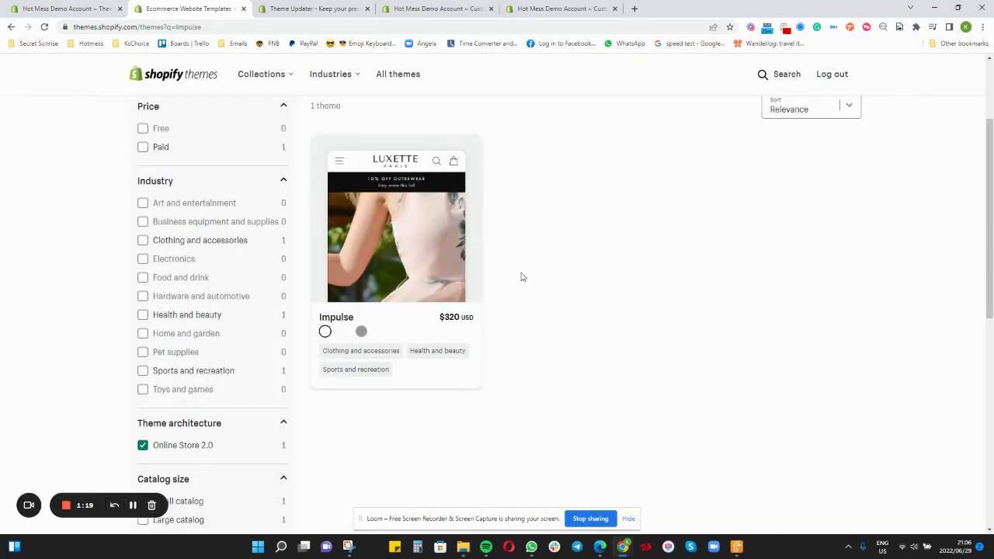
{"action": "left_click", "coordinate": [392, 204]}
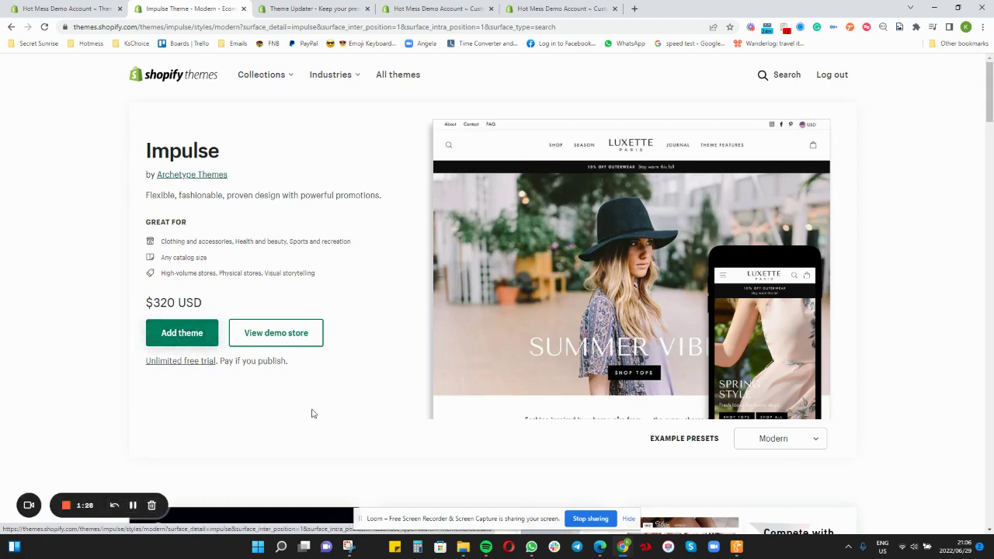
{"action": "scroll", "coordinate": [310, 411], "scroll_direction": "down", "scroll_amount": 2}
{"action": "scroll", "coordinate": [286, 342], "scroll_direction": "up", "scroll_amount": 2}
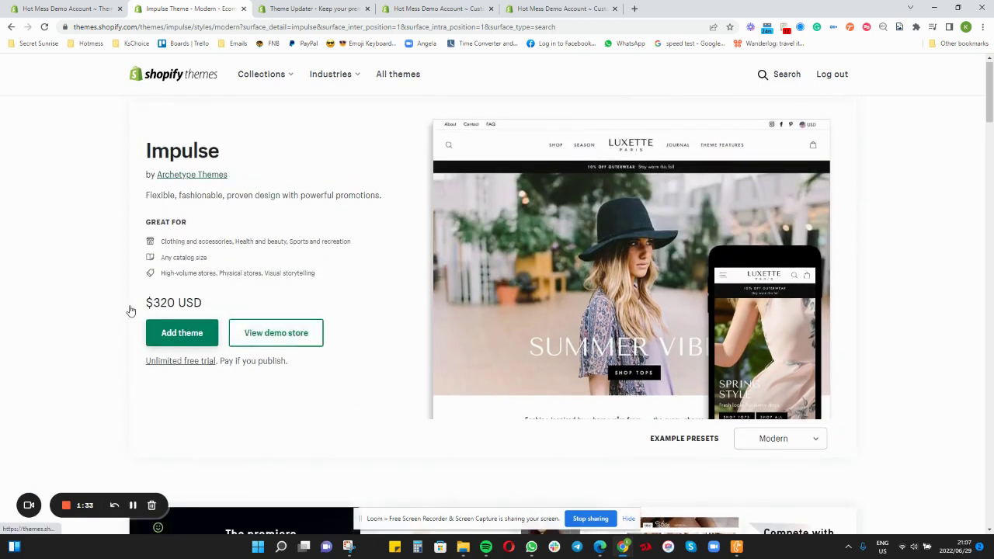
{"action": "scroll", "coordinate": [353, 357], "scroll_direction": "down", "scroll_amount": 2}
{"action": "scroll", "coordinate": [354, 359], "scroll_direction": "up", "scroll_amount": 2}
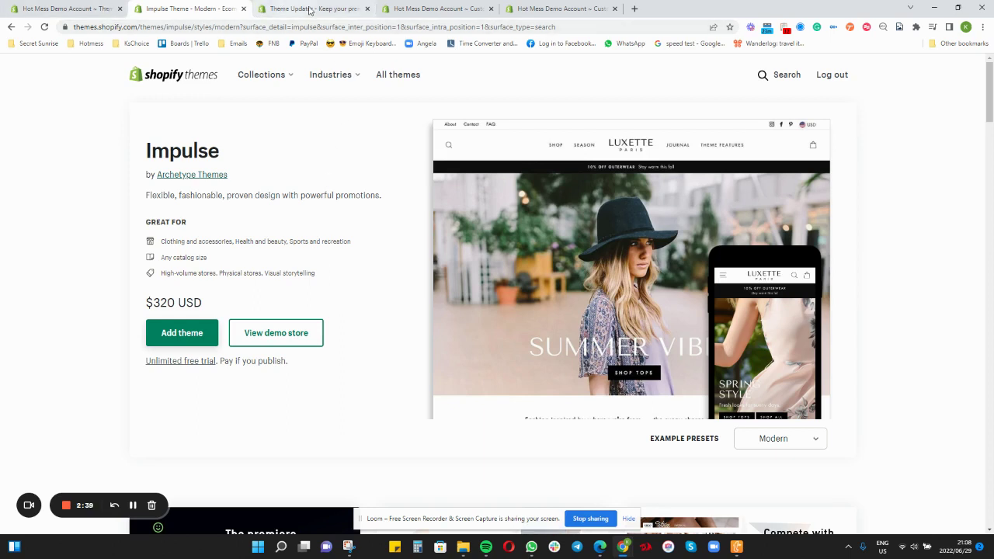
- Review the Theme Updater app's store listing and enlarge its screenshot of the unpublished themes' update statuses
{"action": "left_click", "coordinate": [268, 9]}
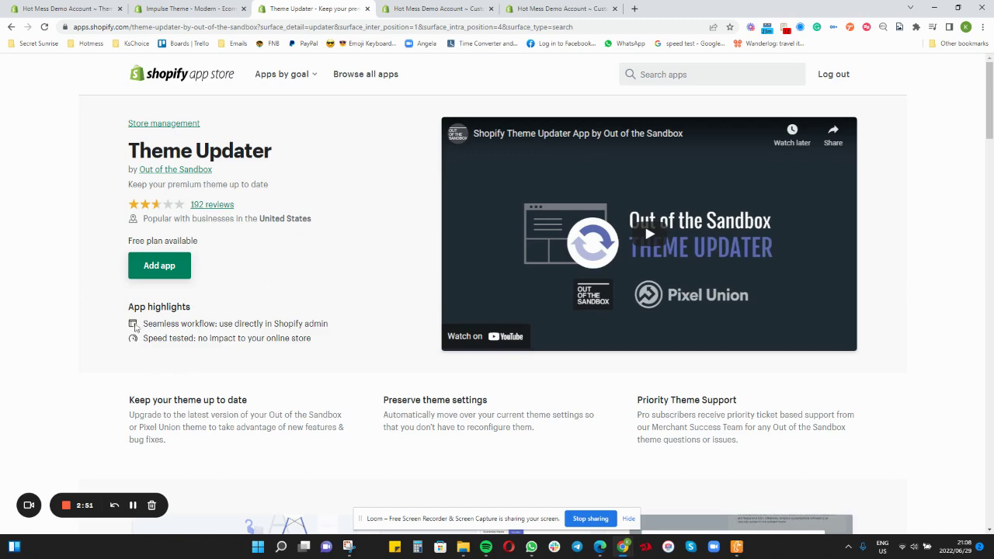
{"action": "scroll", "coordinate": [269, 317], "scroll_direction": "down", "scroll_amount": 1}
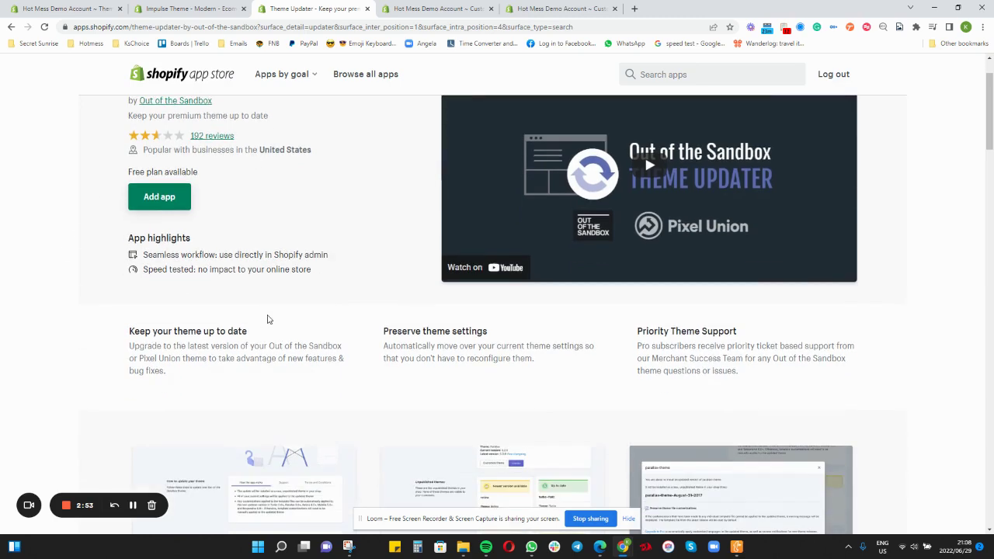
{"action": "scroll", "coordinate": [269, 314], "scroll_direction": "up", "scroll_amount": 1}
{"action": "scroll", "coordinate": [269, 318], "scroll_direction": "down", "scroll_amount": 3}
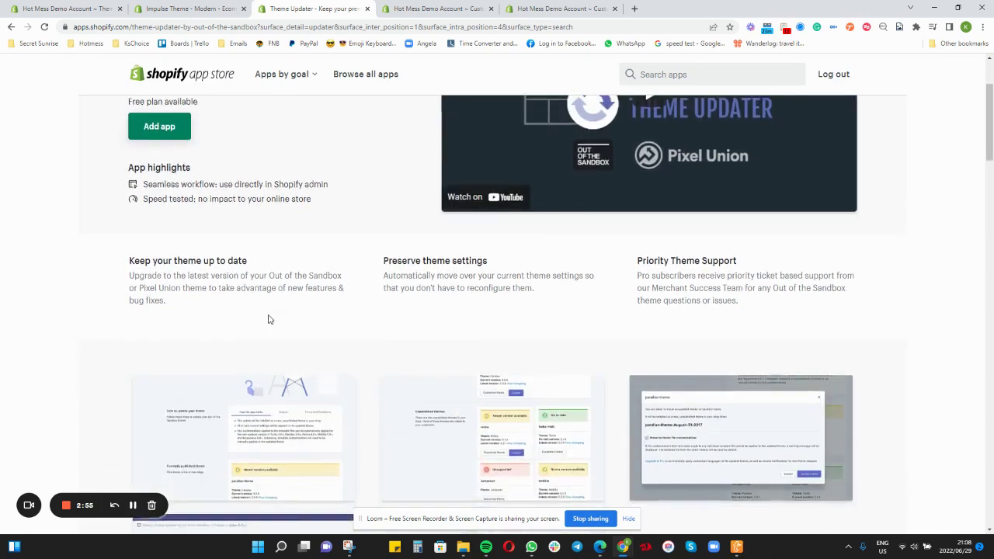
{"action": "scroll", "coordinate": [269, 319], "scroll_direction": "down", "scroll_amount": 1}
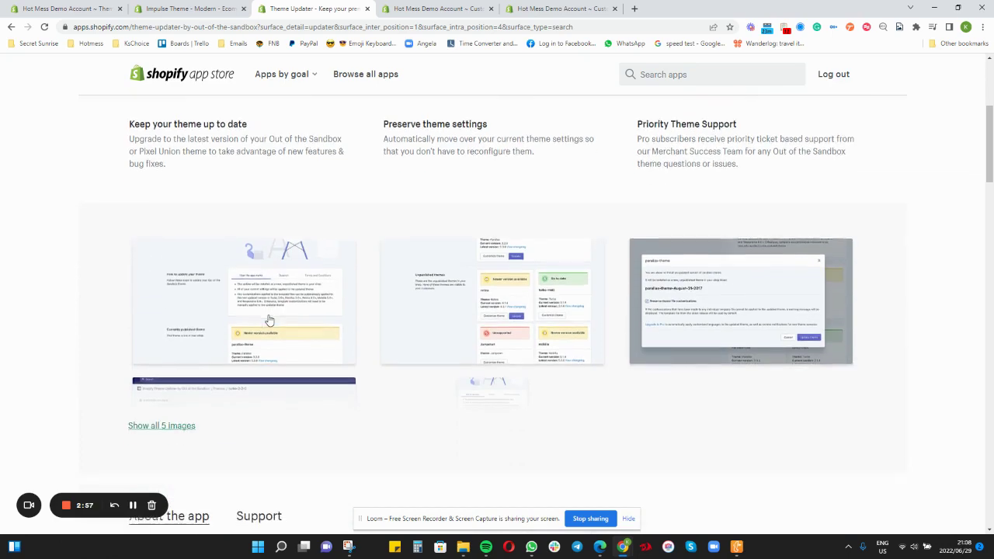
{"action": "left_click", "coordinate": [513, 289]}
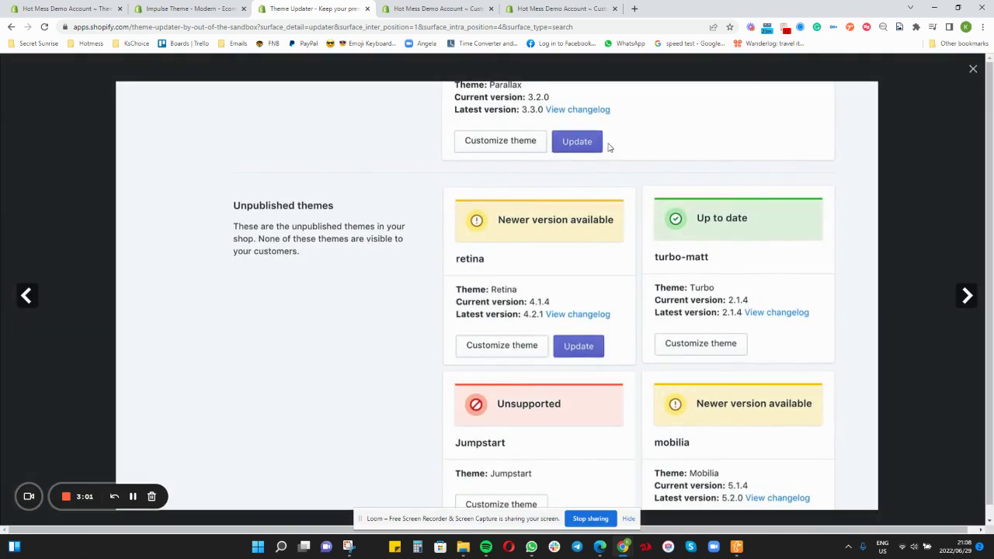
{"action": "scroll", "coordinate": [703, 354], "scroll_direction": "down", "scroll_amount": 1}
{"action": "scroll", "coordinate": [703, 354], "scroll_direction": "up", "scroll_amount": 1}
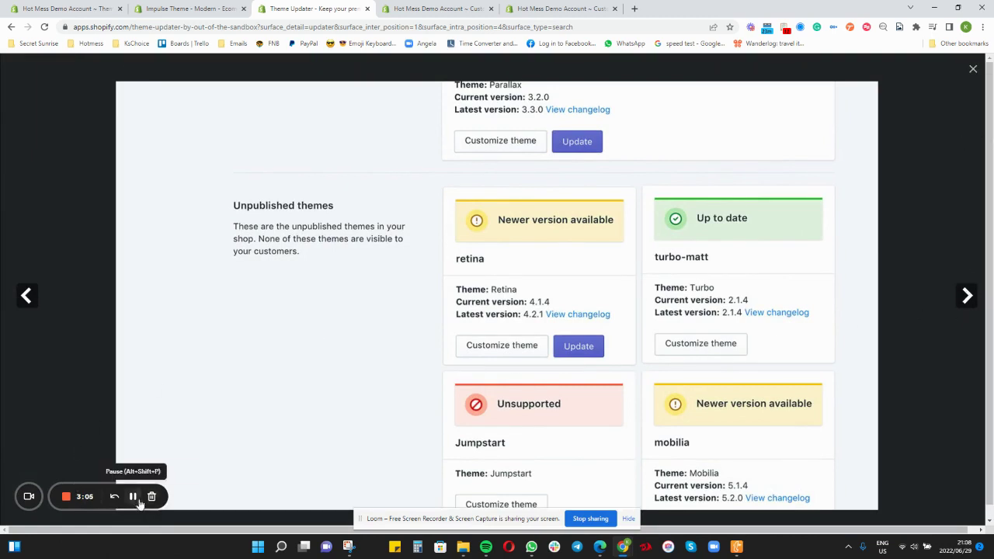
{"action": "key", "text": "Escape"}
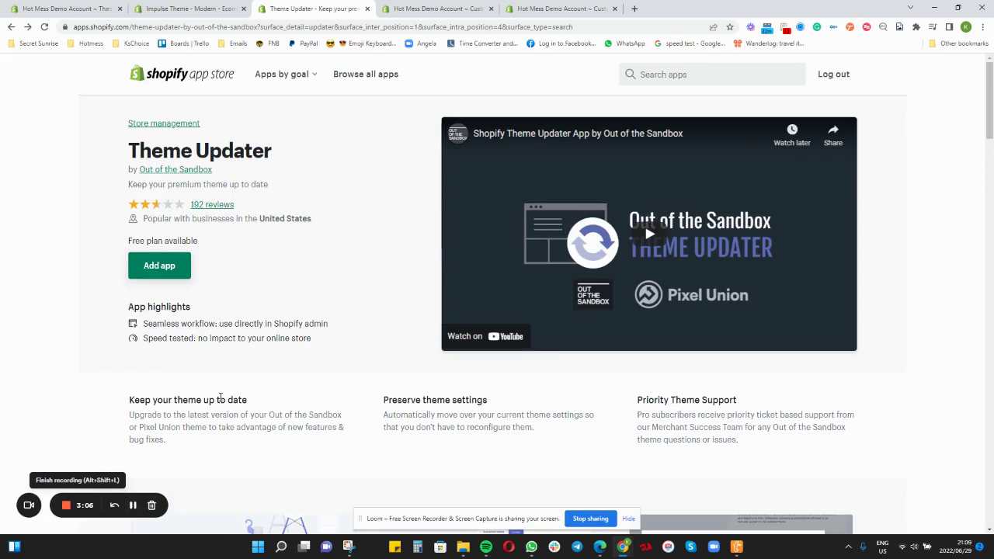
- Install the Theme Updater app on the store and review the update status of its published and unpublished themes
{"action": "left_click", "coordinate": [167, 266]}
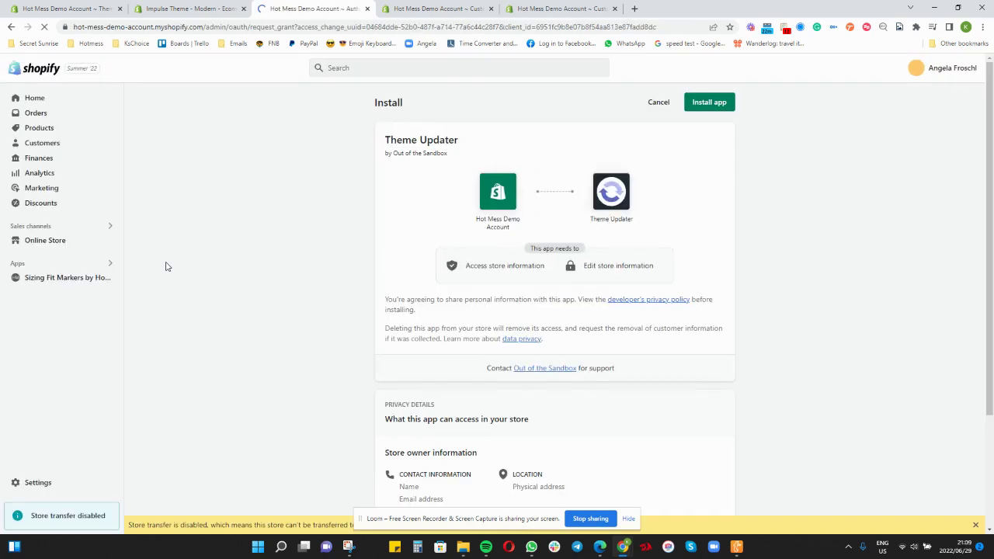
{"action": "left_click", "coordinate": [713, 103]}
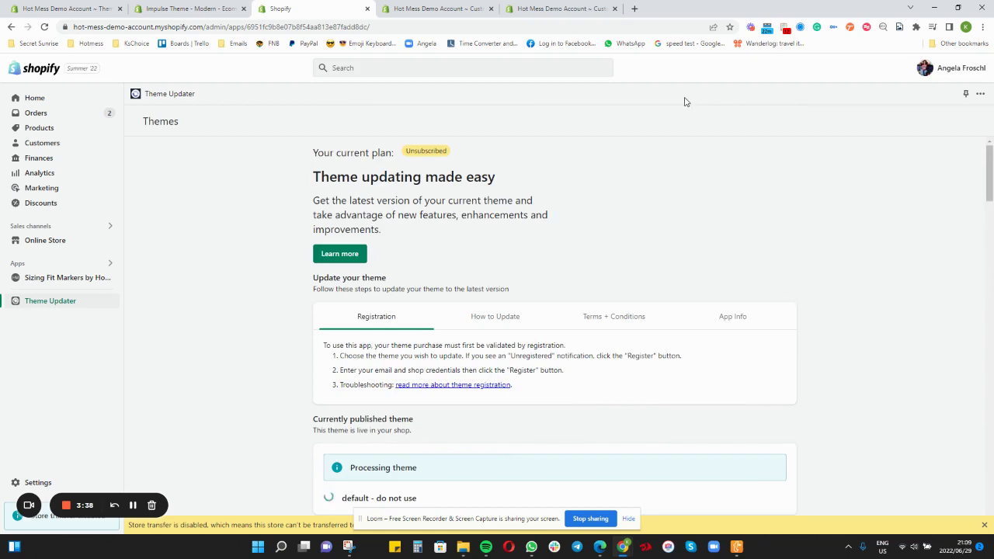
{"action": "scroll", "coordinate": [739, 201], "scroll_direction": "down", "scroll_amount": 3}
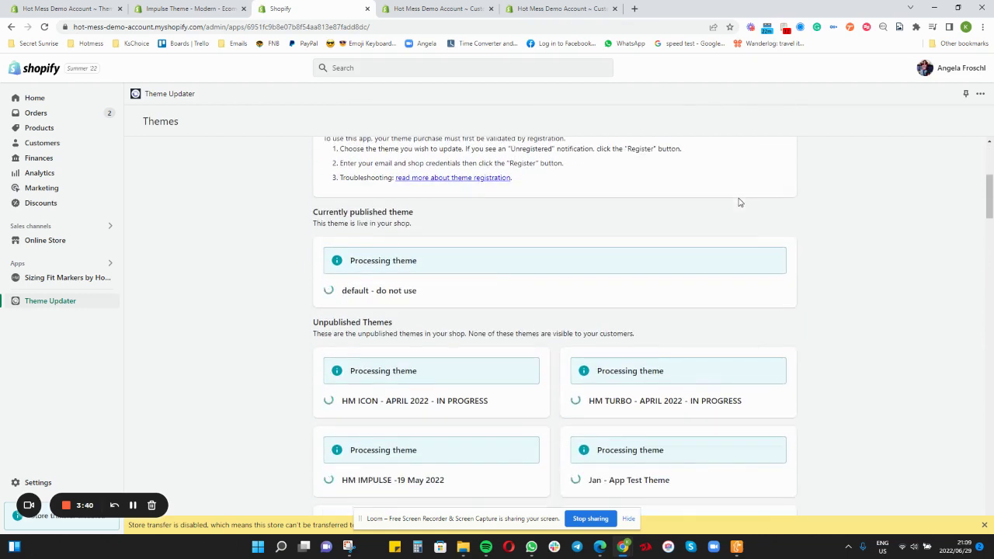
{"action": "scroll", "coordinate": [772, 215], "scroll_direction": "up", "scroll_amount": 1}
{"action": "scroll", "coordinate": [774, 217], "scroll_direction": "down", "scroll_amount": 1}
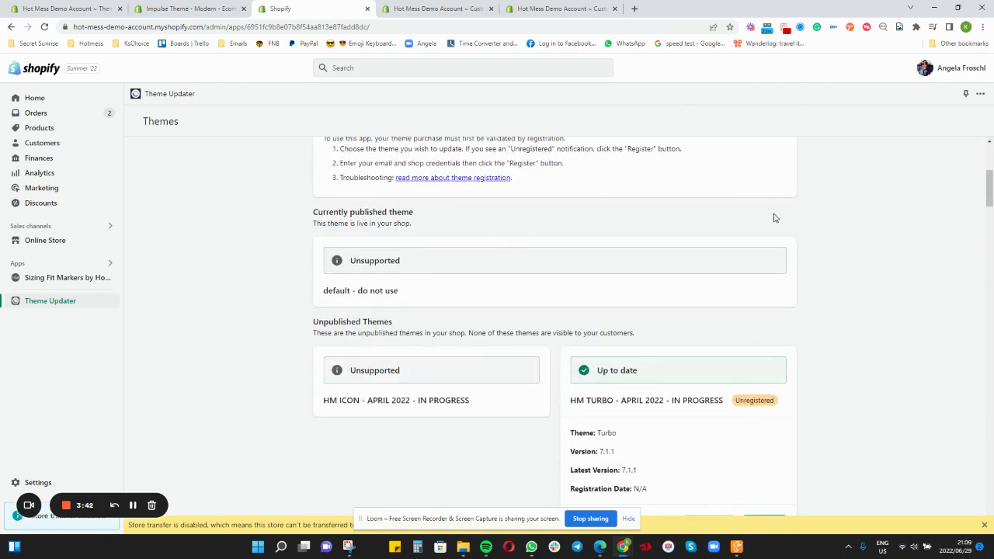
{"action": "scroll", "coordinate": [773, 218], "scroll_direction": "down", "scroll_amount": 2}
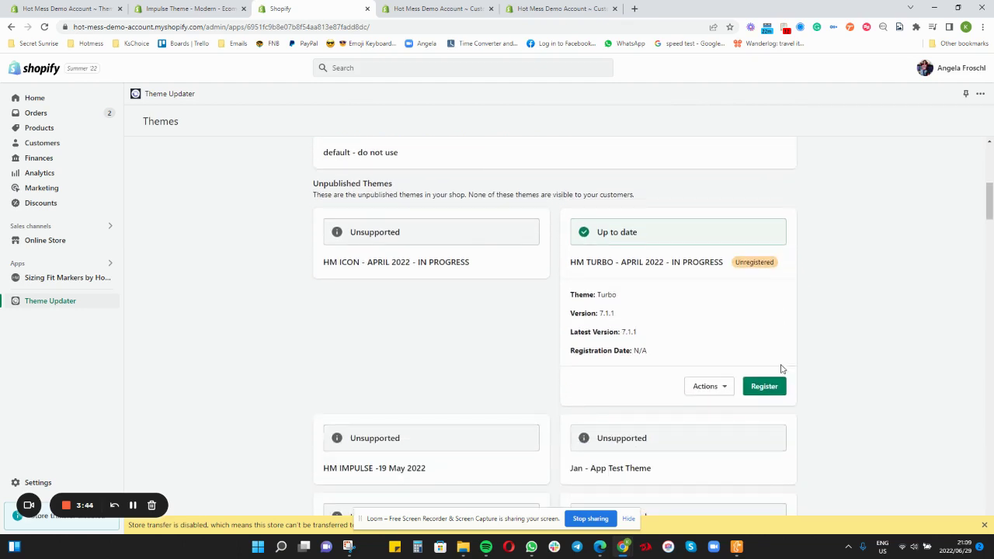
- Start registering the HM TURBO theme with hot-mess-demo-account copied in as the store address, and cancel the registration
{"action": "left_click", "coordinate": [765, 388]}
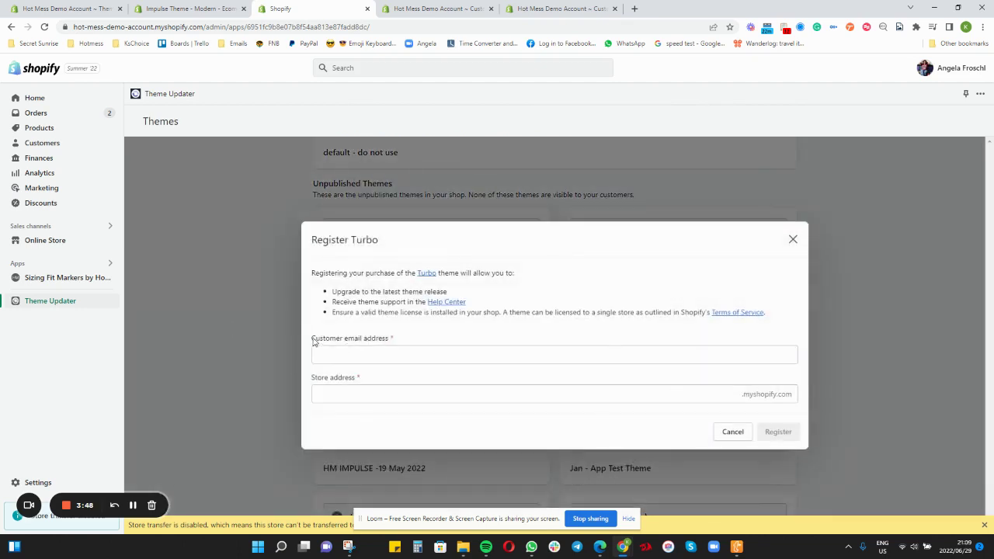
{"action": "left_click_drag", "start_coordinate": [313, 341], "coordinate": [404, 347]}
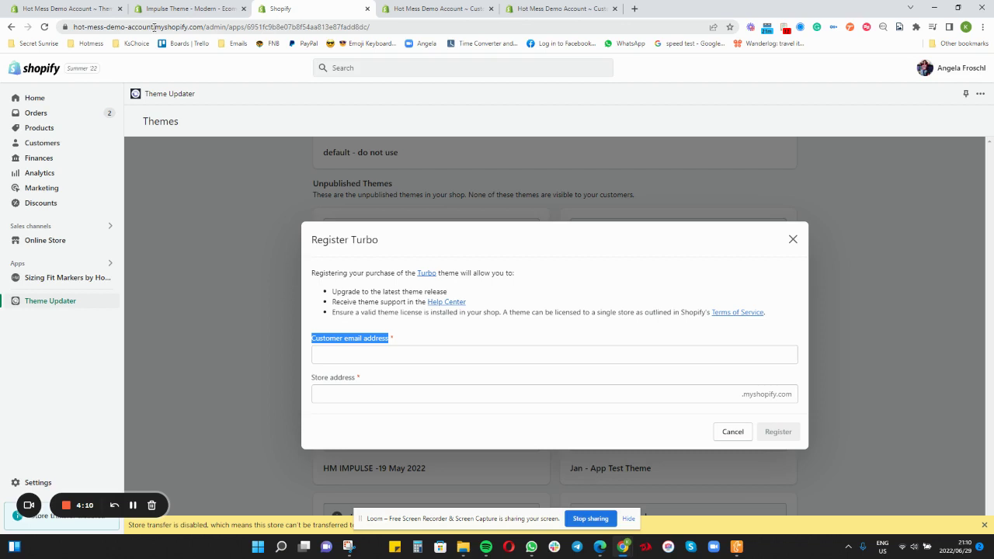
{"action": "left_click_drag", "start_coordinate": [153, 27], "coordinate": [74, 25]}
{"action": "key", "text": "ctrl+c"}
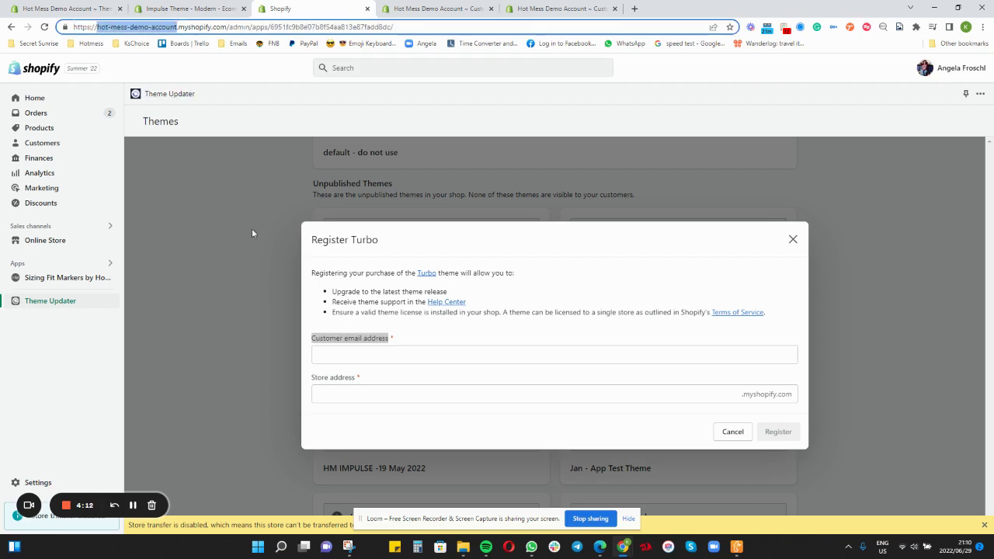
{"action": "left_click", "coordinate": [335, 394]}
{"action": "key", "text": "ctrl+v"}
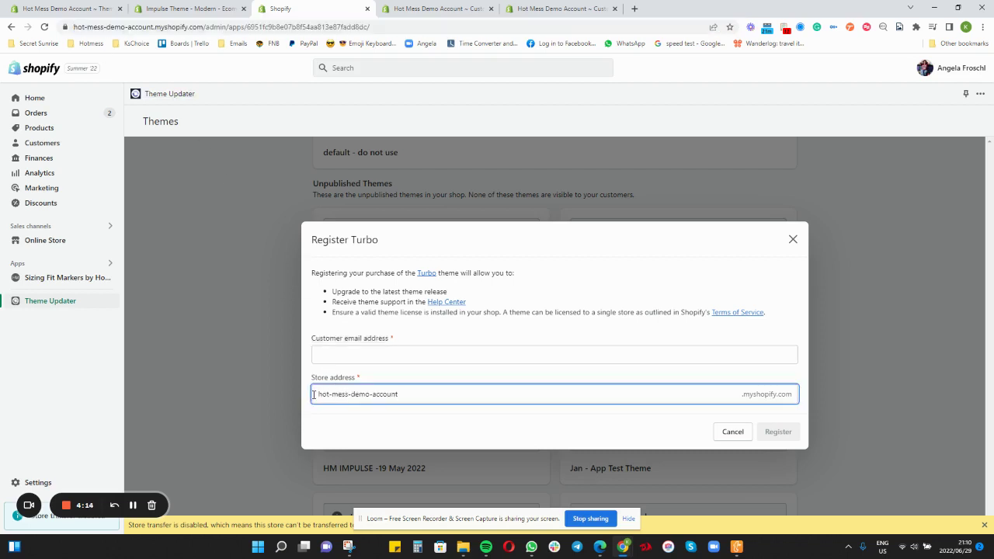
{"action": "left_click", "coordinate": [419, 425]}
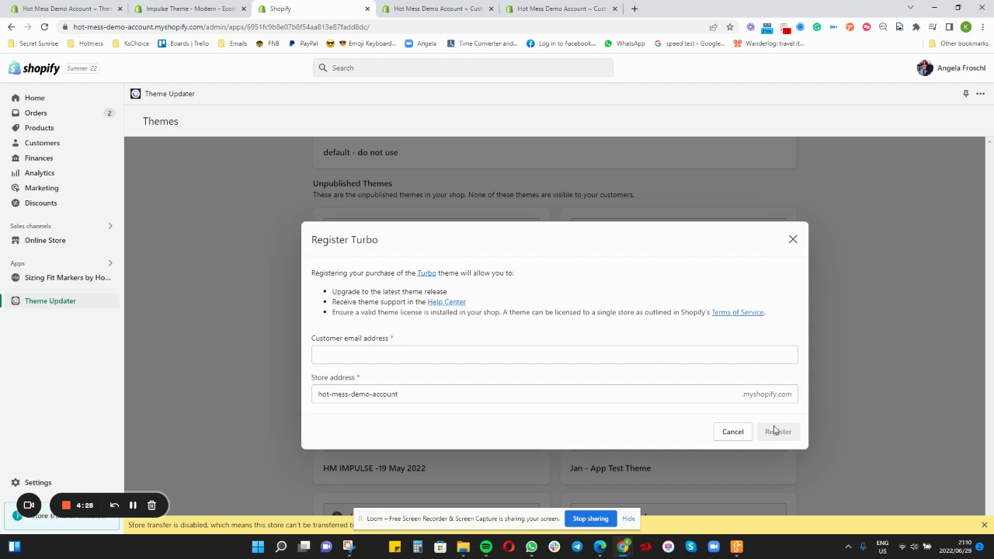
{"action": "left_click", "coordinate": [732, 433]}
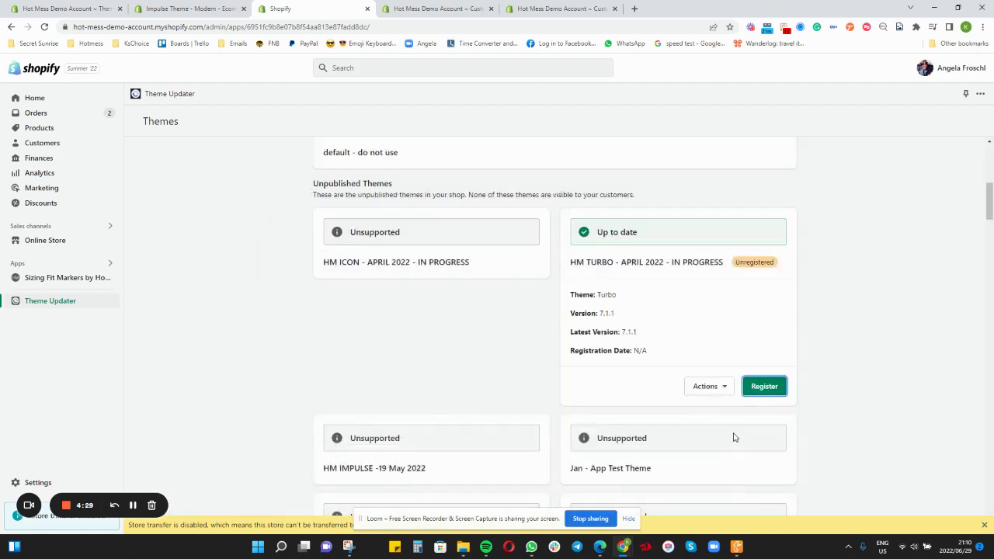
- View the available actions for the HM TURBO theme and return to the store's Themes page
{"action": "left_click", "coordinate": [725, 391]}
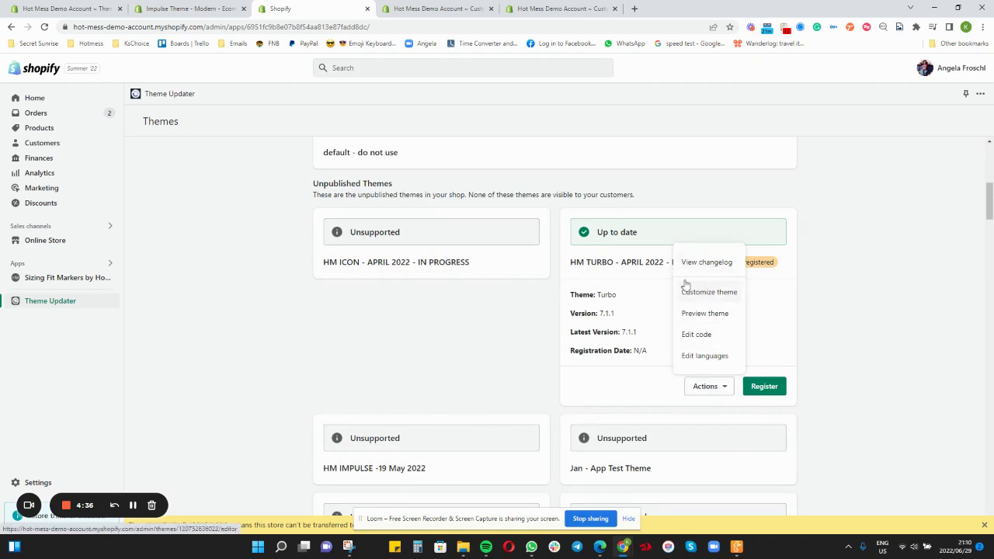
{"action": "scroll", "coordinate": [844, 360], "scroll_direction": "up", "scroll_amount": 1}
{"action": "scroll", "coordinate": [843, 360], "scroll_direction": "down", "scroll_amount": 1}
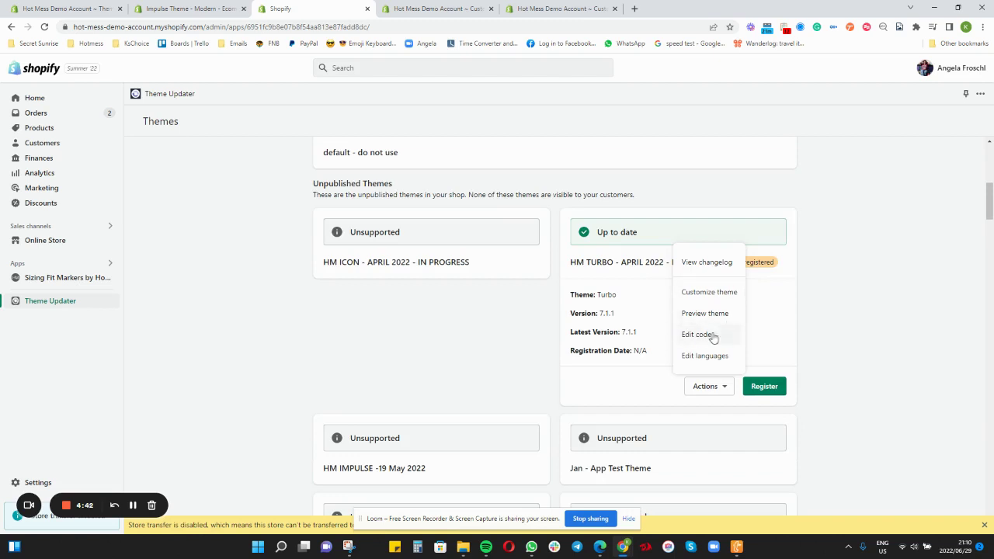
{"action": "scroll", "coordinate": [722, 330], "scroll_direction": "down", "scroll_amount": 1}
{"action": "scroll", "coordinate": [723, 331], "scroll_direction": "up", "scroll_amount": 1}
{"action": "left_click", "coordinate": [68, 9]}
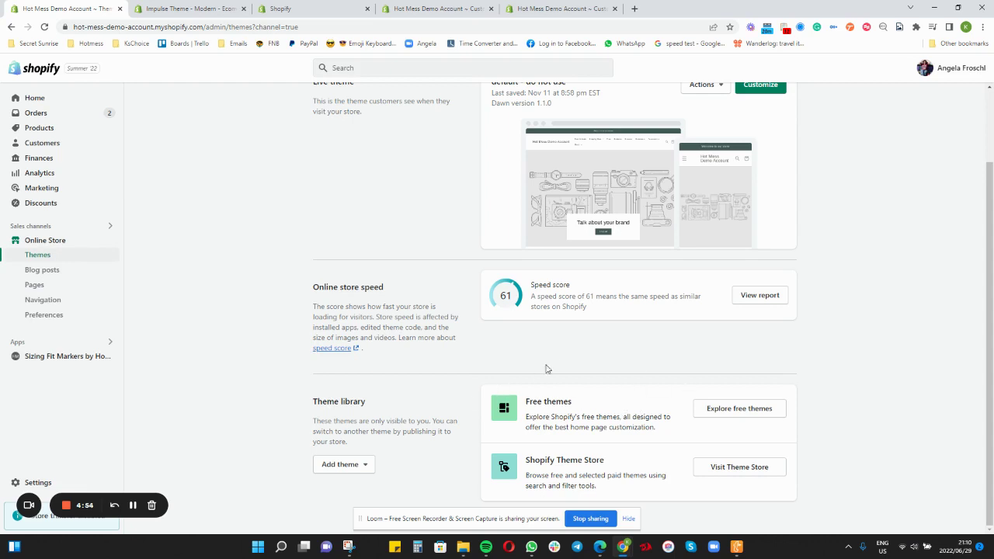
- Return to the Theme Updater app's page and close it
{"action": "scroll", "coordinate": [625, 383], "scroll_direction": "up", "scroll_amount": 1}
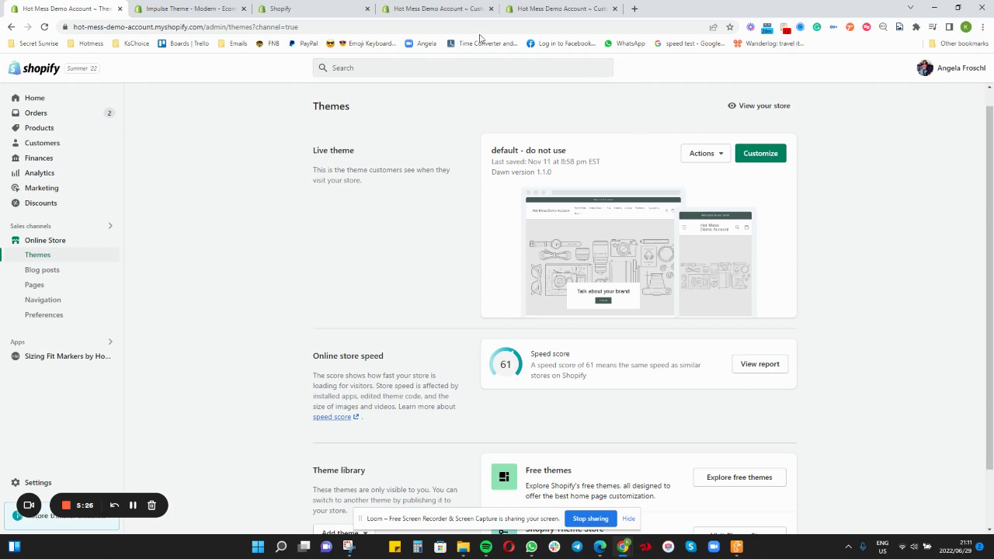
{"action": "left_click", "coordinate": [327, 11]}
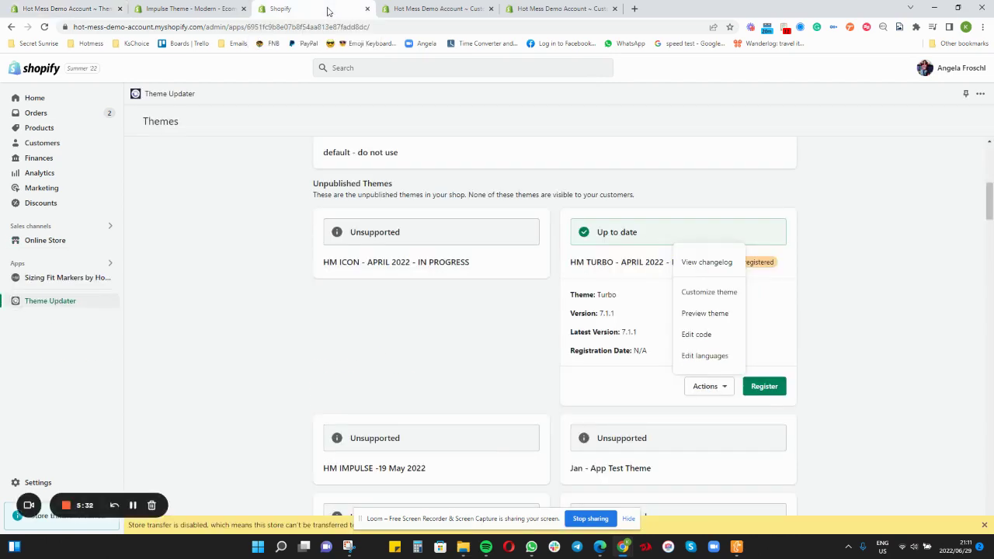
{"action": "left_click", "coordinate": [367, 9]}
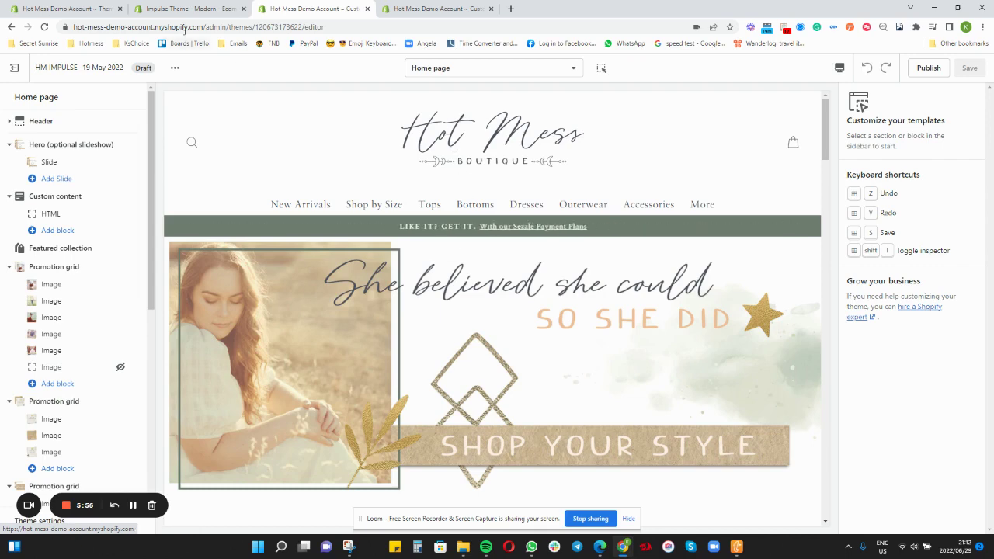
- View the default theme's editor and the Impulse store listing, and review the live theme and theme library on the Themes page
{"action": "left_click", "coordinate": [449, 16]}
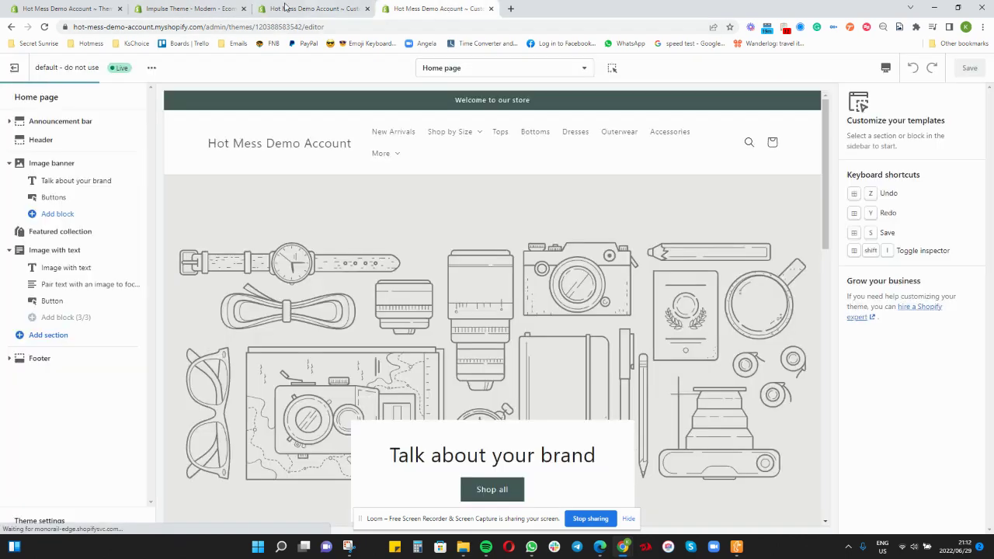
{"action": "left_click", "coordinate": [202, 8]}
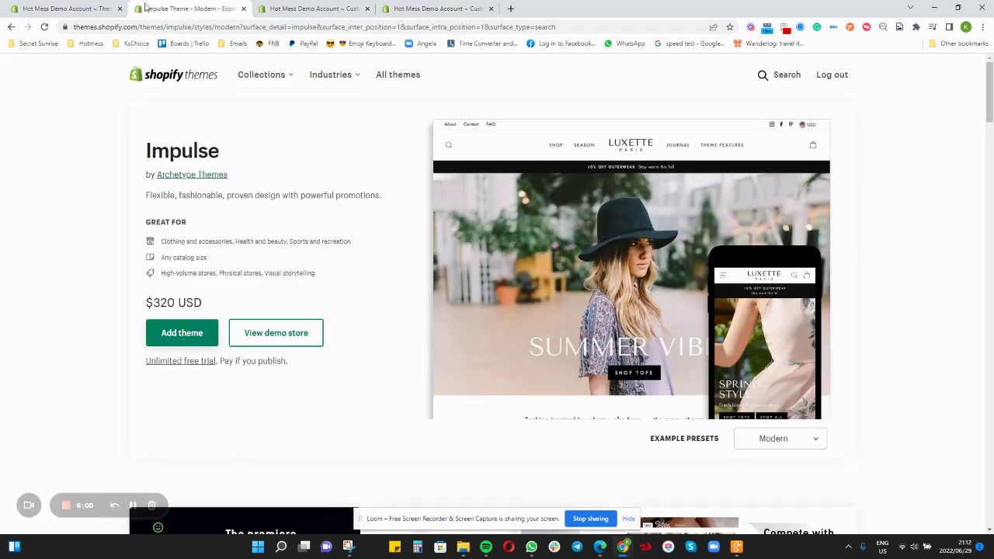
{"action": "key", "text": "ctrl+Page_Up"}
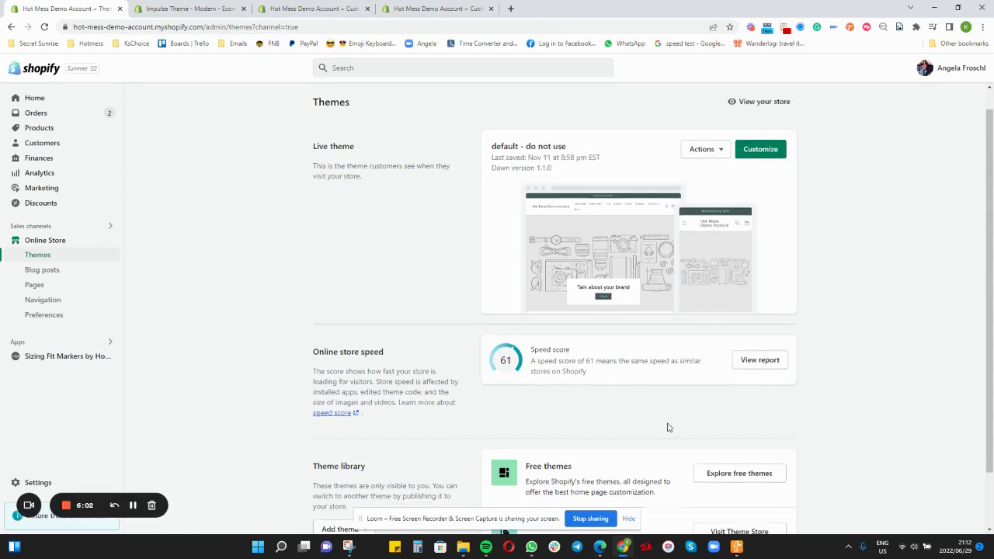
{"action": "scroll", "coordinate": [665, 428], "scroll_direction": "down", "scroll_amount": 2}
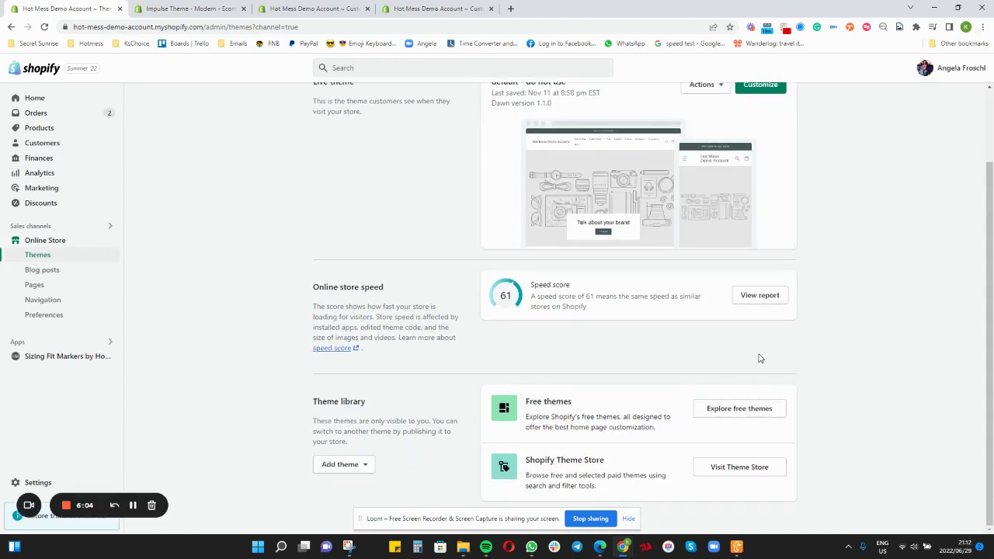
{"action": "scroll", "coordinate": [710, 357], "scroll_direction": "up", "scroll_amount": 2}
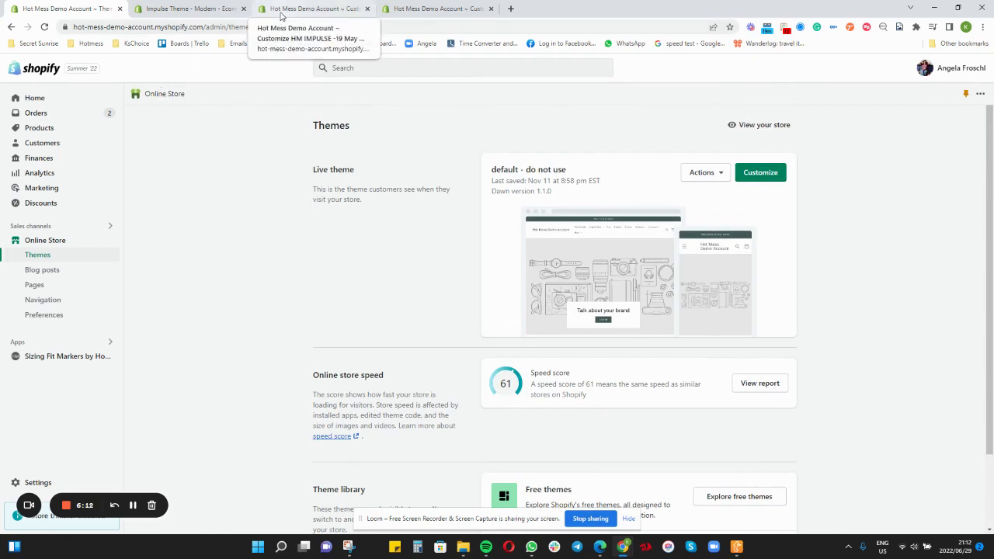
- Place the HM IMPULSE theme editor in its own window beside the default theme's editor and look through its home page preview
{"action": "left_click", "coordinate": [288, 14]}
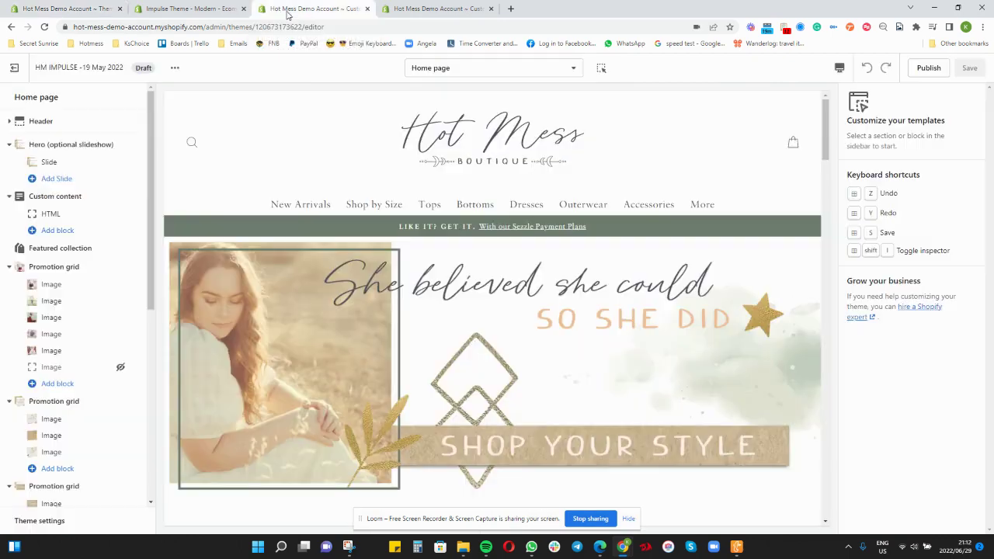
{"action": "left_click_drag", "start_coordinate": [287, 15], "coordinate": [288, 83]}
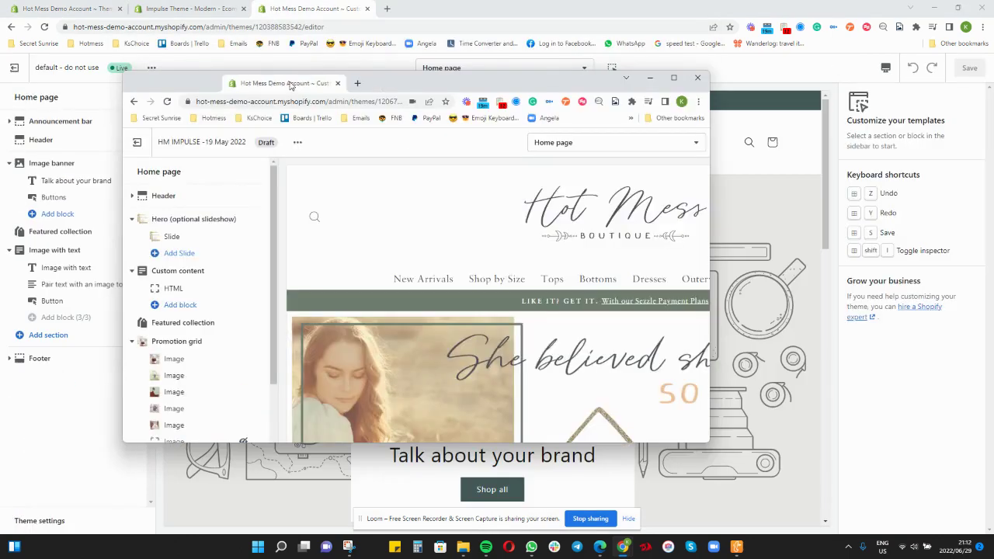
{"action": "left_click_drag", "start_coordinate": [210, 87], "coordinate": [1, 72]}
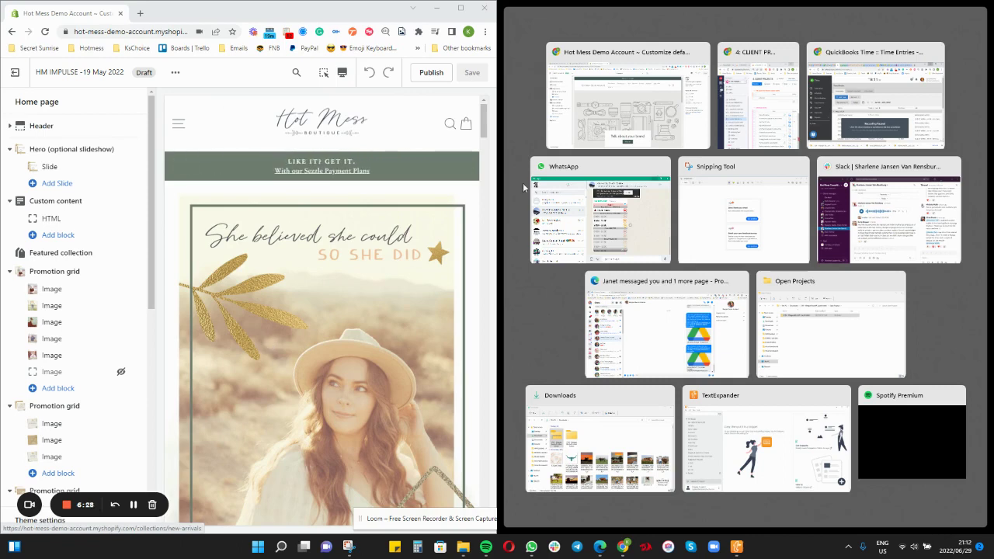
{"action": "left_click", "coordinate": [621, 62]}
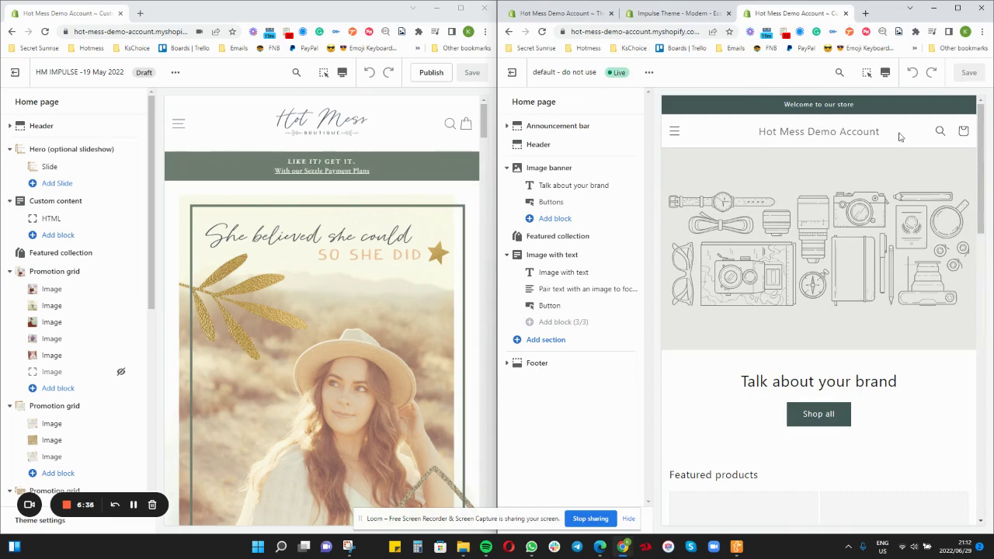
{"action": "scroll", "coordinate": [334, 334], "scroll_direction": "down", "scroll_amount": 5}
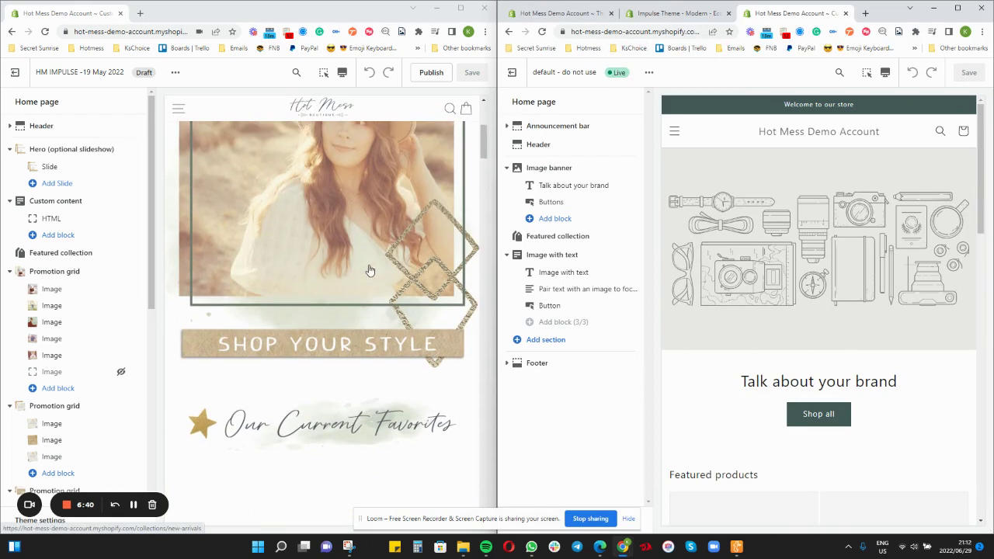
{"action": "scroll", "coordinate": [368, 265], "scroll_direction": "up", "scroll_amount": 3}
{"action": "scroll", "coordinate": [369, 269], "scroll_direction": "up", "scroll_amount": 2}
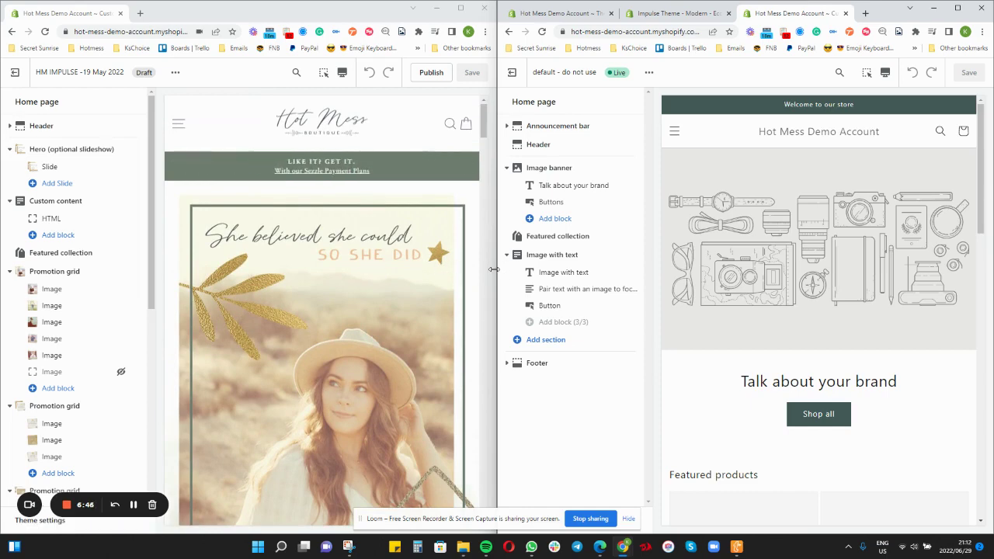
- Widen the HM IMPULSE editor's window until its preview switches to the desktop layout
{"action": "mouse_move", "coordinate": [493, 269]}
{"action": "left_click_drag", "start_coordinate": [495, 268], "coordinate": [498, 269]}
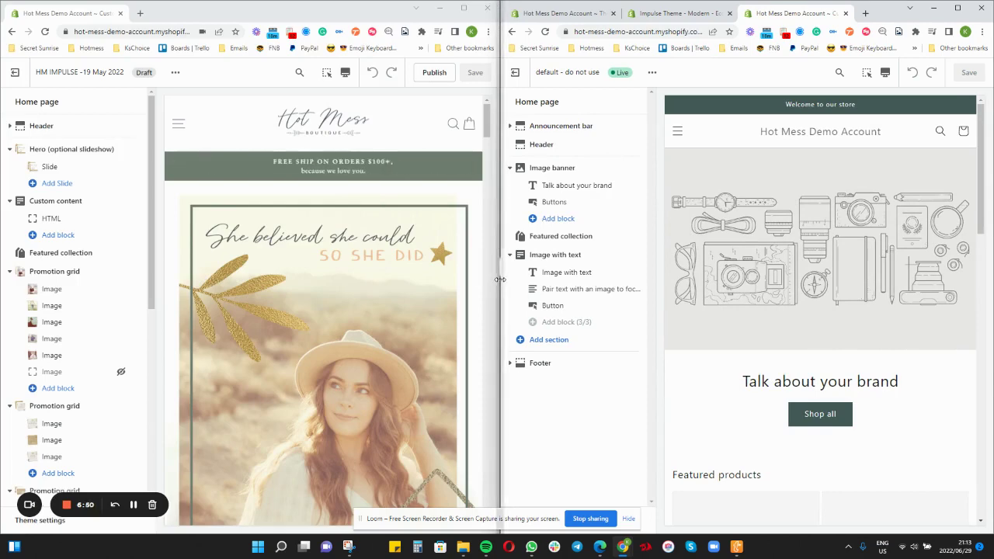
{"action": "left_click_drag", "start_coordinate": [500, 280], "coordinate": [545, 280]}
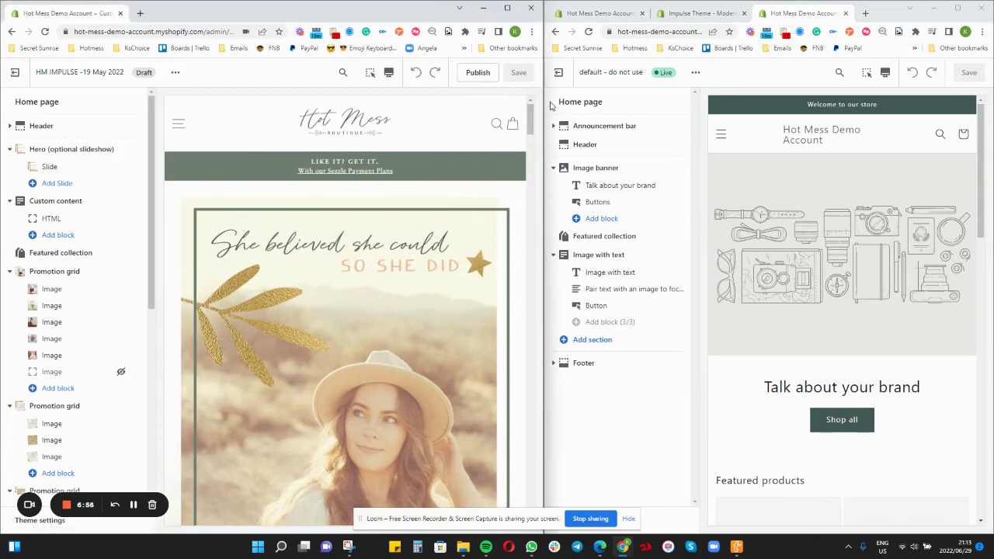
{"action": "left_click_drag", "start_coordinate": [543, 194], "coordinate": [607, 195]}
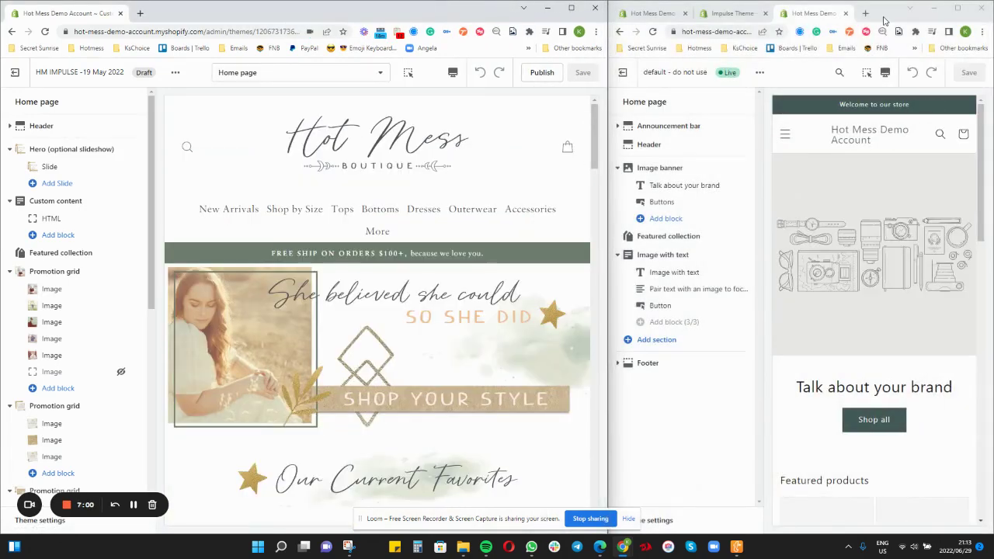
- Detach the default theme's window from the split layout and enlarge it over the HM IMPULSE window
{"action": "left_click_drag", "start_coordinate": [877, 21], "coordinate": [817, 96]}
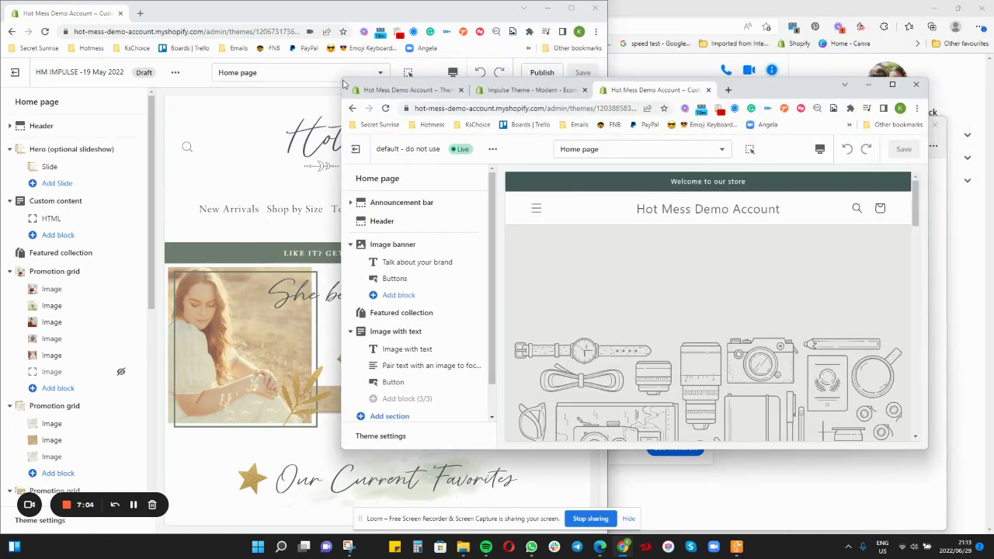
{"action": "left_click_drag", "start_coordinate": [342, 78], "coordinate": [249, 29]}
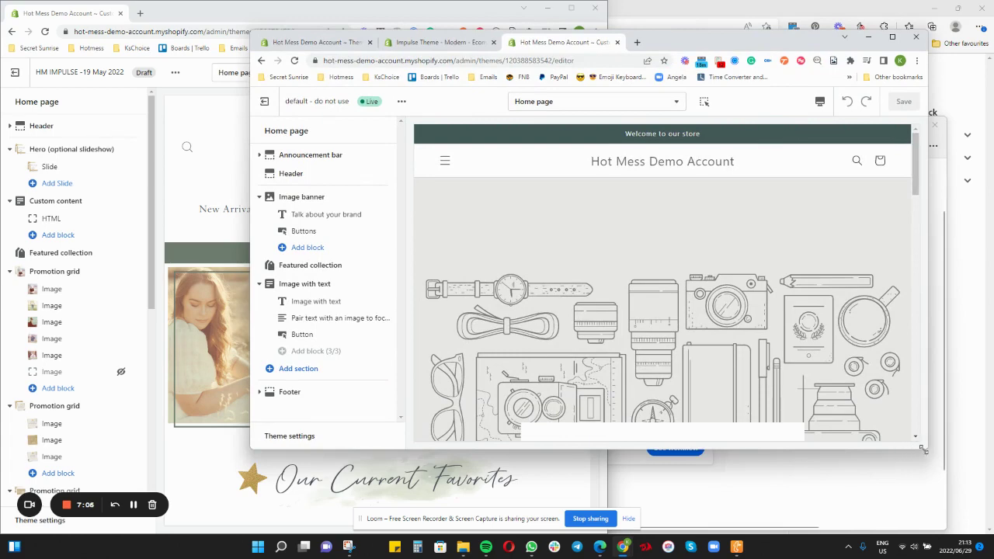
{"action": "left_click_drag", "start_coordinate": [927, 448], "coordinate": [978, 534]}
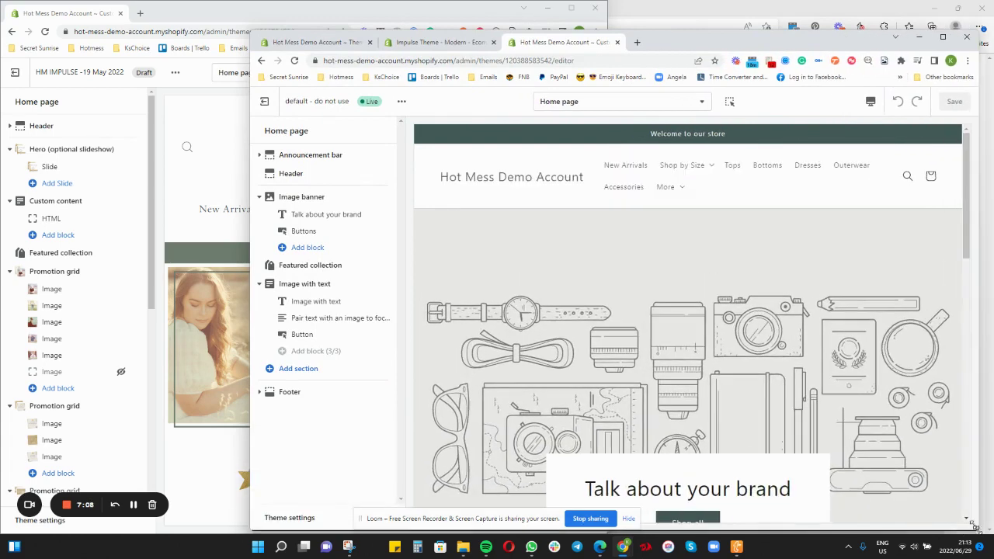
{"action": "mouse_move", "coordinate": [653, 38]}
{"action": "left_mouse_down"}
{"action": "mouse_move", "coordinate": [651, 10]}
{"action": "mouse_move", "coordinate": [656, 27]}
{"action": "left_mouse_up"}
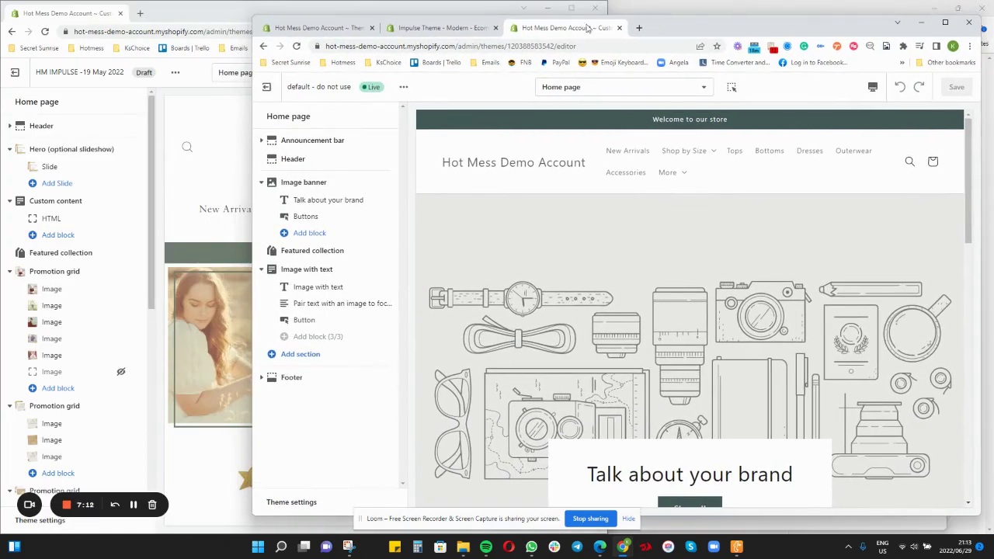
{"action": "left_click_drag", "start_coordinate": [254, 16], "coordinate": [276, 11]}
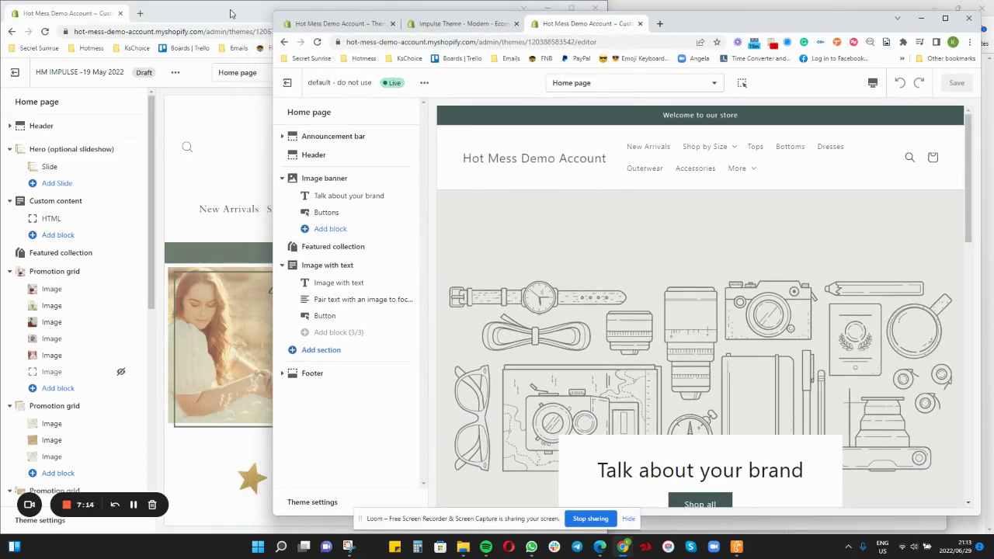
- Merge the HM IMPULSE editor back into the window holding the other store pages and maximize that window
{"action": "left_click", "coordinate": [268, 14]}
{"action": "left_click", "coordinate": [690, 23]}
{"action": "left_click", "coordinate": [60, 12]}
{"action": "left_click", "coordinate": [696, 26]}
{"action": "left_click_drag", "start_coordinate": [85, 19], "coordinate": [686, 23]}
{"action": "double_click", "coordinate": [819, 28]}
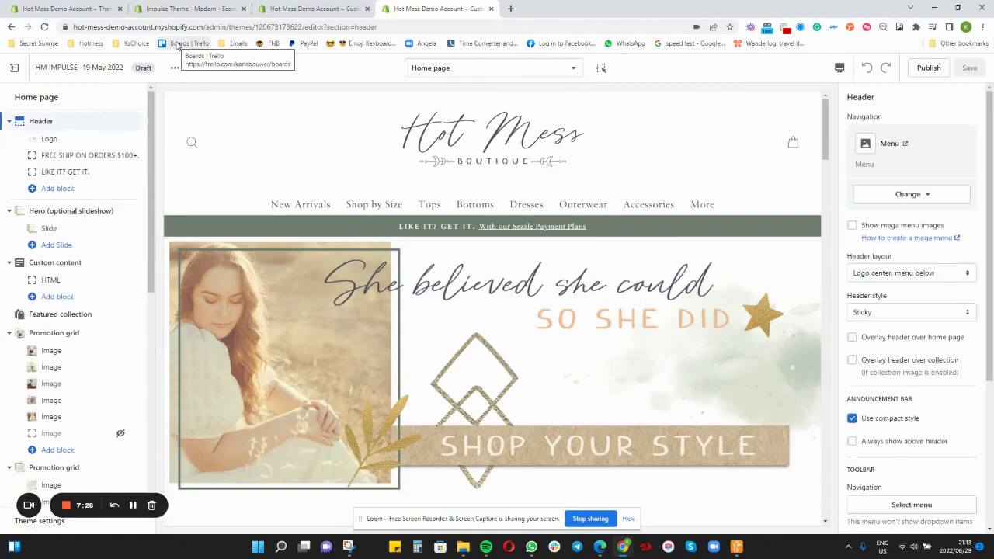
- Reorder the browser tabs so the HM IMPULSE editor comes first and the default theme's editor second
{"action": "left_click", "coordinate": [291, 14]}
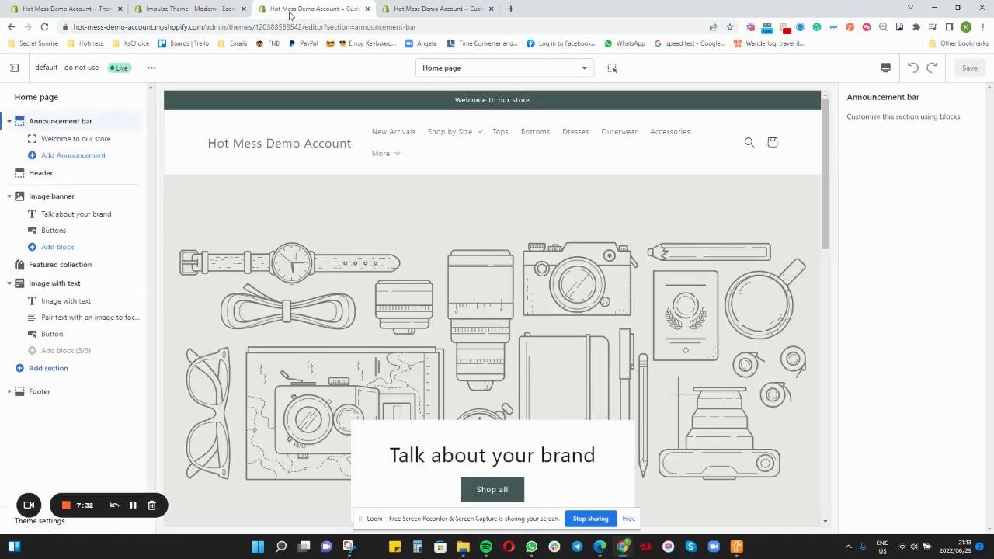
{"action": "left_click_drag", "start_coordinate": [435, 8], "coordinate": [80, 9]}
{"action": "left_click_drag", "start_coordinate": [426, 9], "coordinate": [78, 9]}
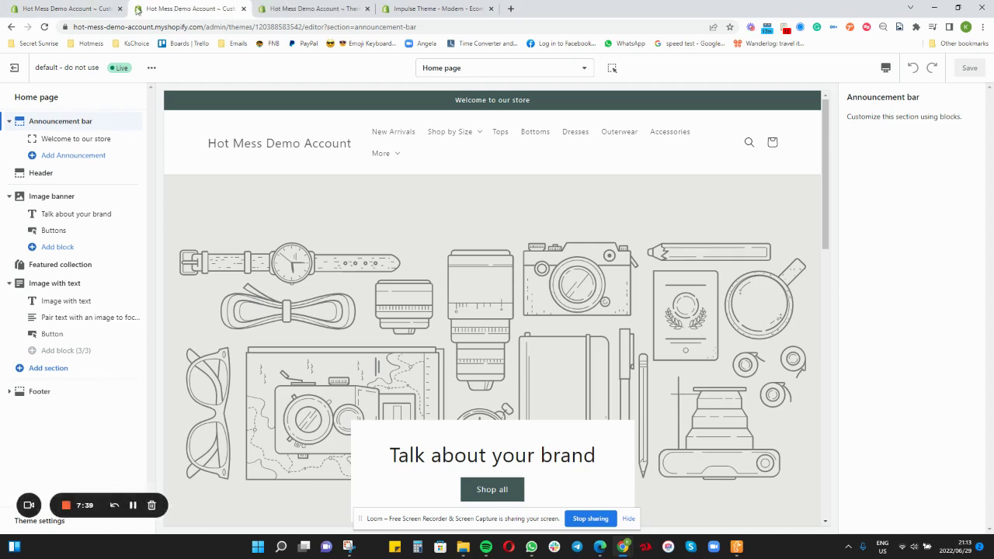
- Compare the home page sections of the HM IMPULSE draft with those of the live default theme
{"action": "left_click", "coordinate": [70, 9]}
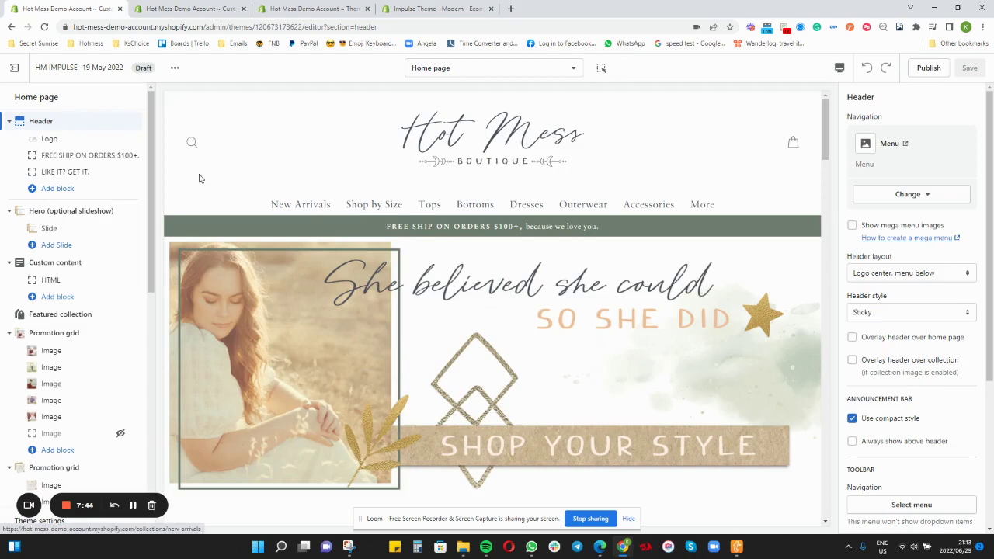
{"action": "mouse_move", "coordinate": [128, 231]}
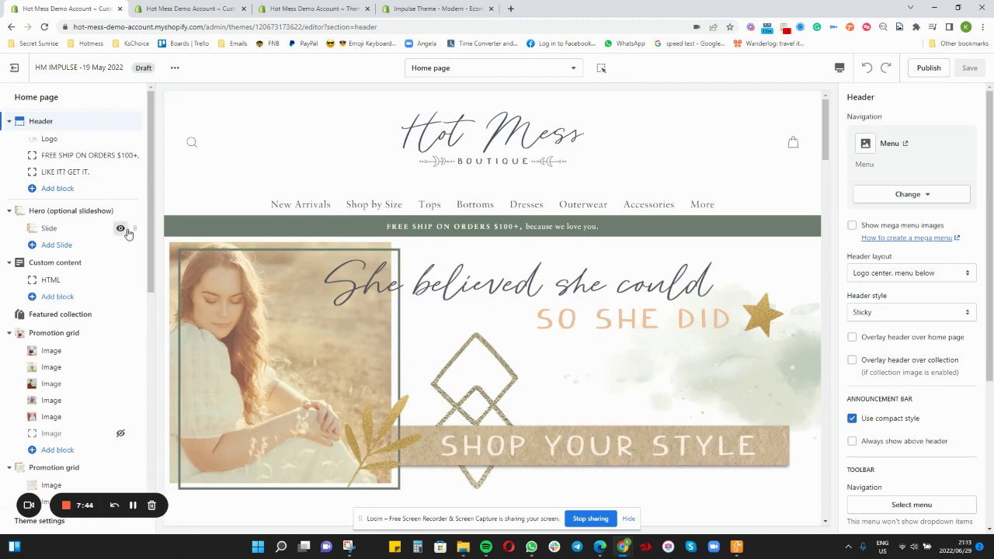
{"action": "left_click", "coordinate": [206, 10]}
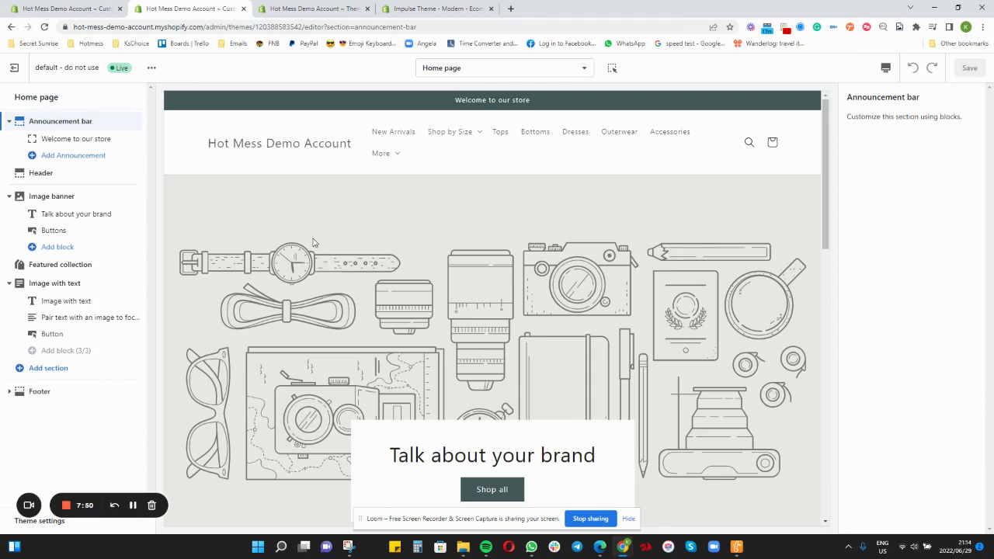
{"action": "left_click", "coordinate": [62, 10]}
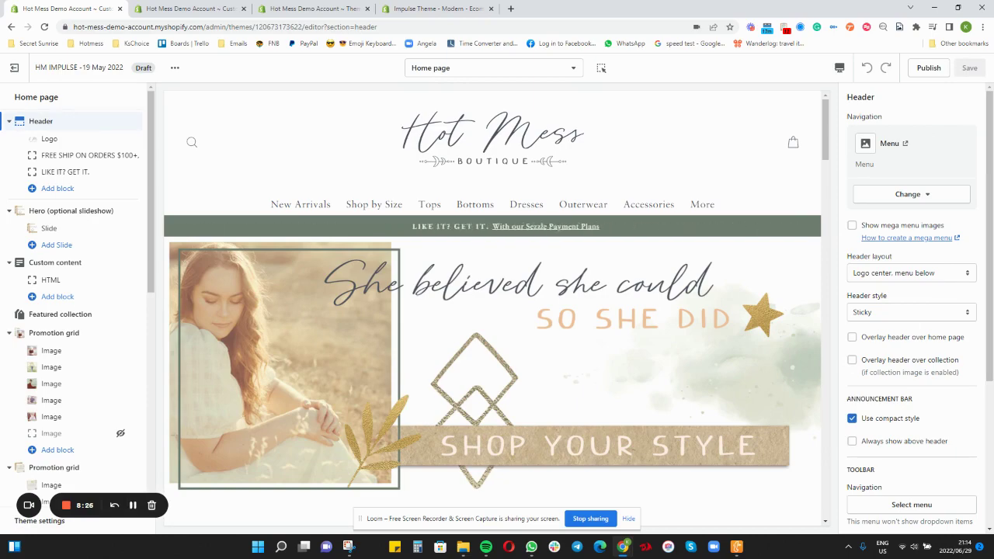
- Shrink the browser to a wide floating window, inspect the Logo block's settings in the HM IMPULSE header, and return to the section list
{"action": "left_click", "coordinate": [958, 12]}
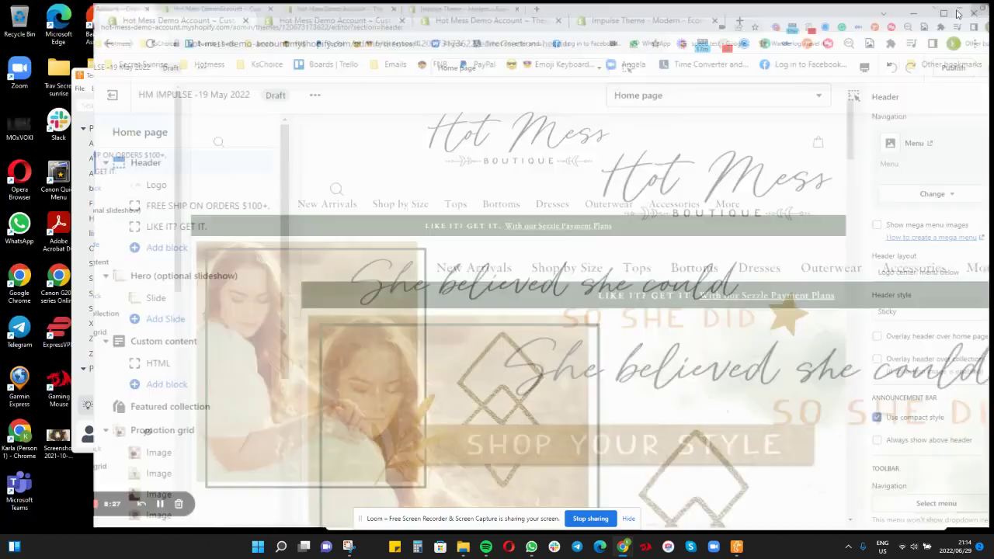
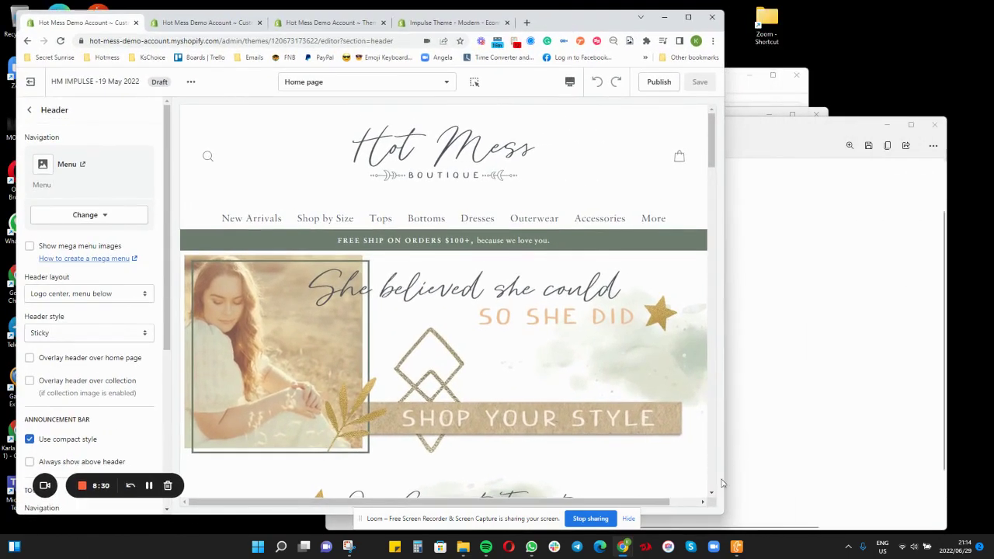
{"action": "left_click_drag", "start_coordinate": [727, 512], "coordinate": [847, 515]}
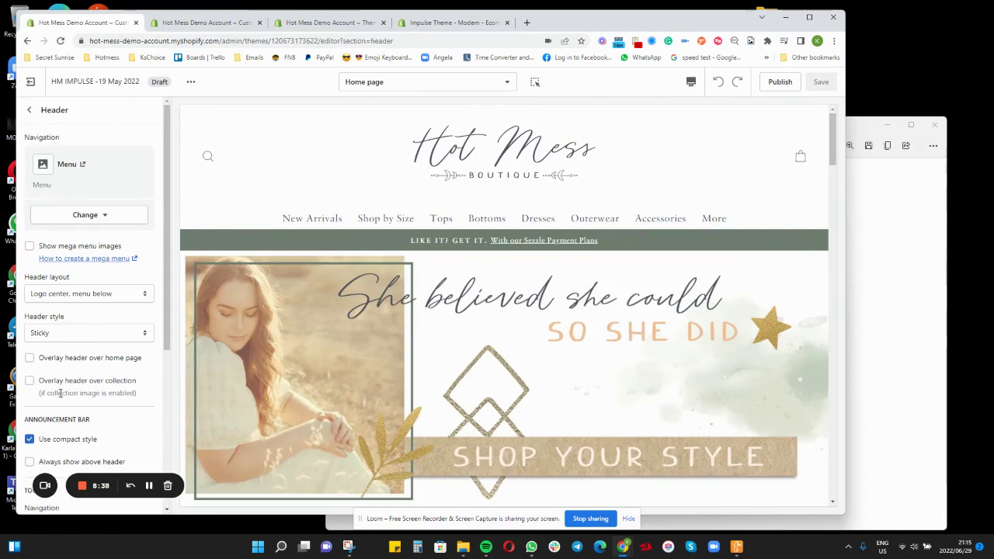
{"action": "left_click", "coordinate": [29, 110]}
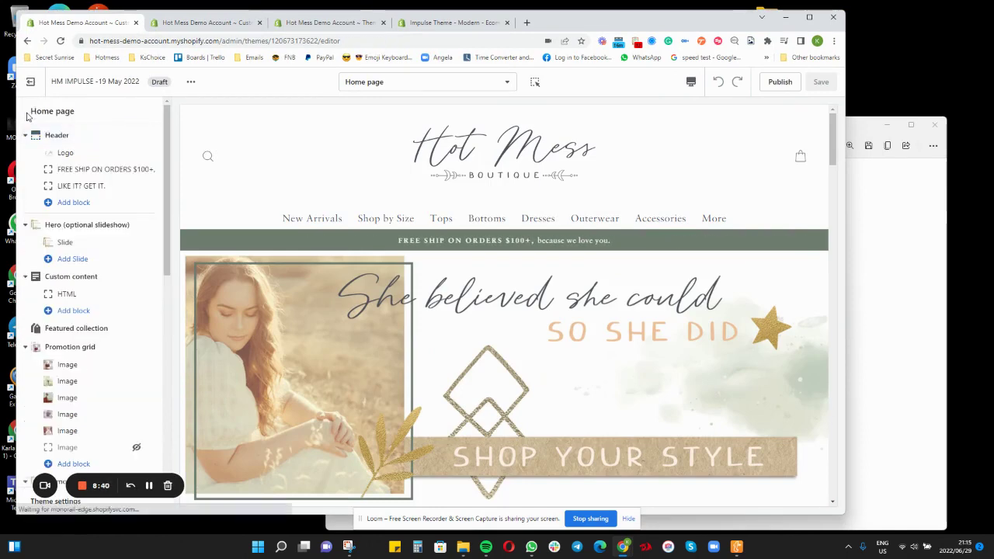
{"action": "left_click", "coordinate": [63, 152]}
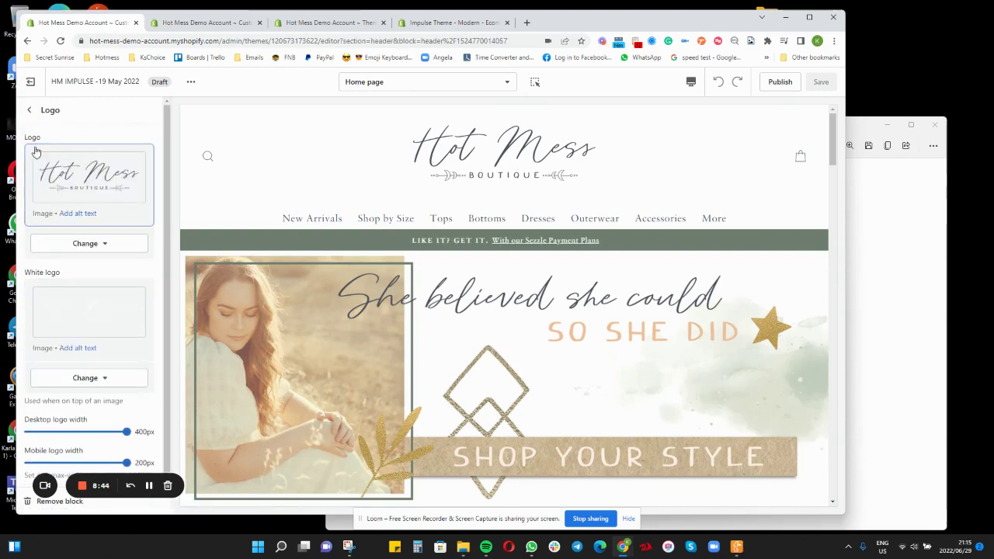
{"action": "left_click", "coordinate": [30, 111]}
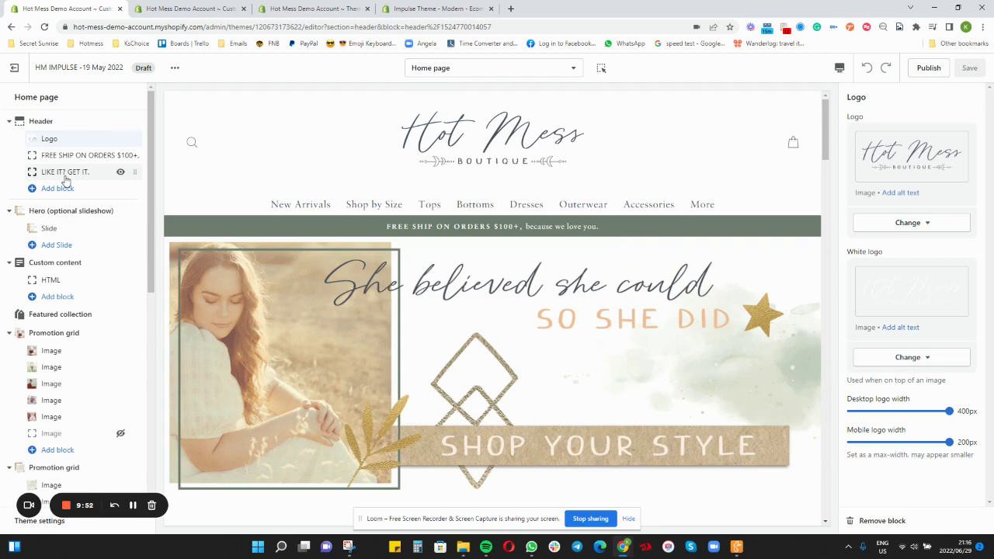
- Inspect the Header section's settings and the FREE SHIP ON ORDERS $100+ announcement block in the HM IMPULSE draft, and review its section list
{"action": "left_click", "coordinate": [40, 124]}
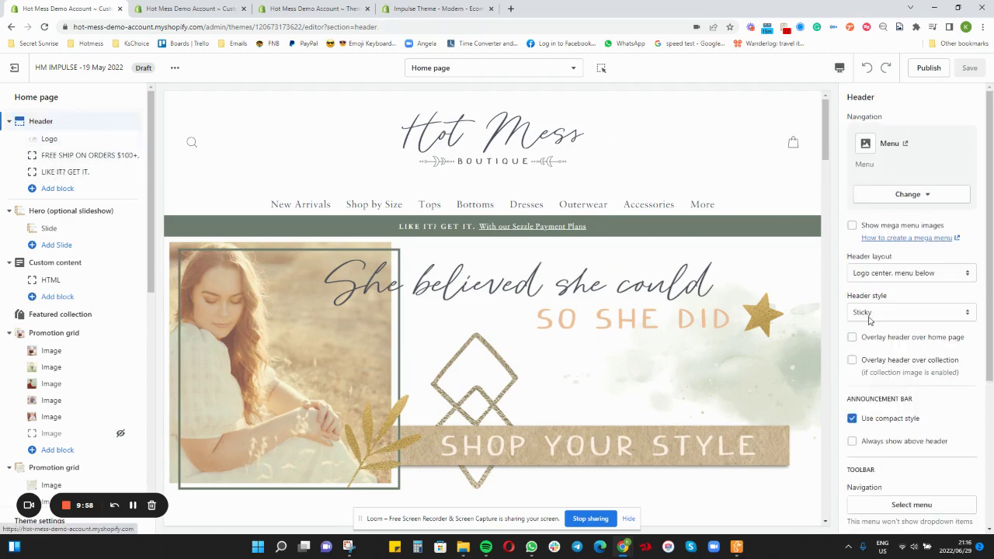
{"action": "left_click", "coordinate": [62, 155]}
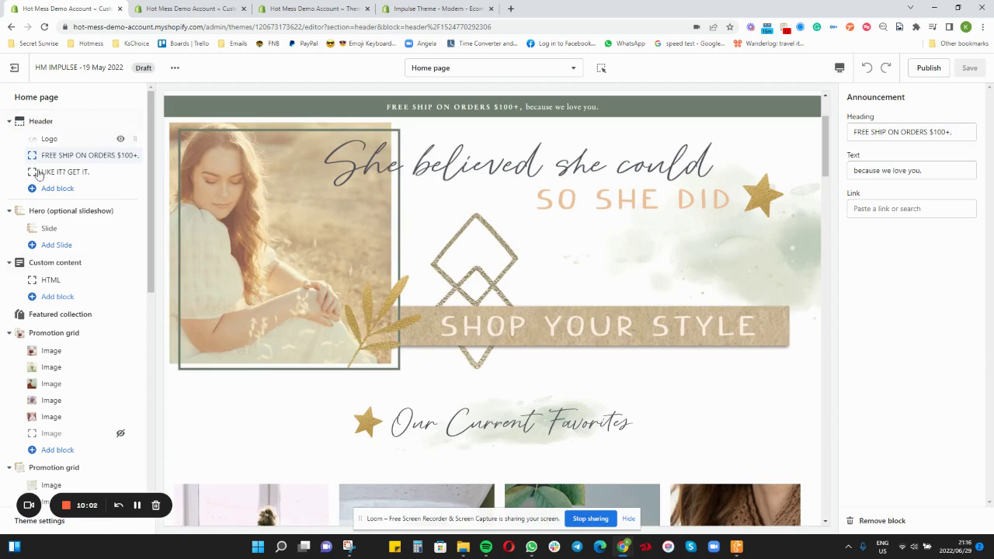
{"action": "scroll", "coordinate": [43, 268], "scroll_direction": "down", "scroll_amount": 3}
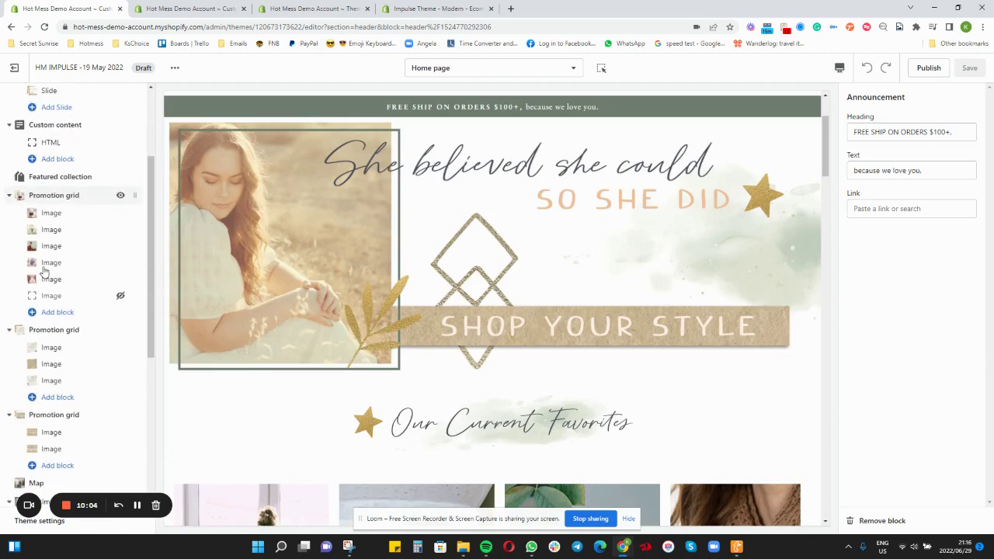
{"action": "scroll", "coordinate": [39, 232], "scroll_direction": "up", "scroll_amount": 3}
{"action": "scroll", "coordinate": [54, 303], "scroll_direction": "down", "scroll_amount": 1}
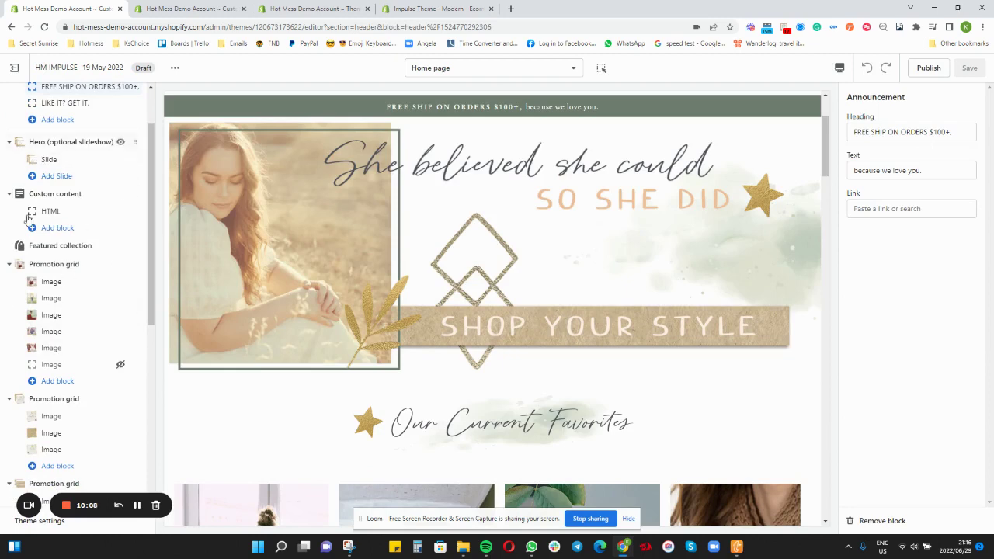
- Check the Image banner settings in the default theme's editor, and return to HM IMPULSE to review its remaining home page sections
{"action": "left_click", "coordinate": [196, 9]}
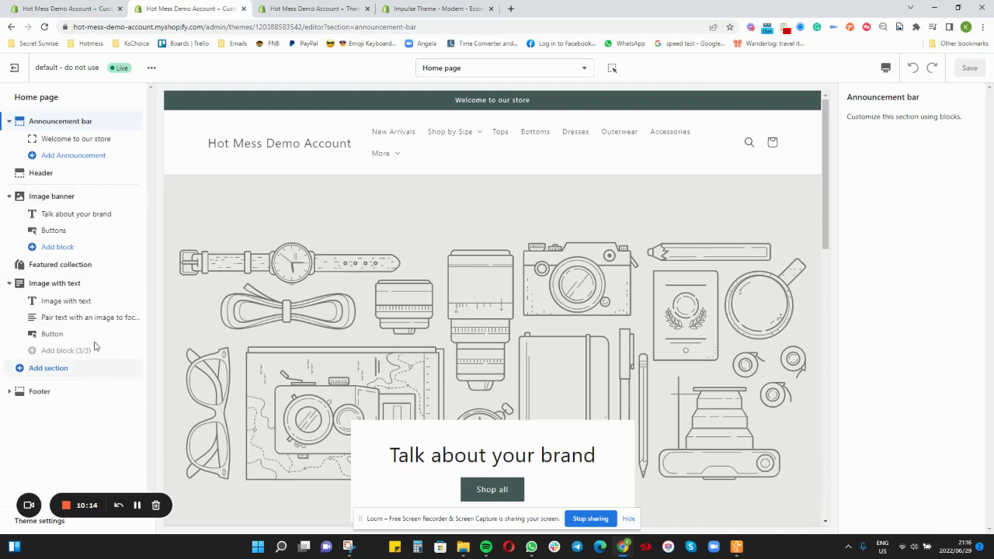
{"action": "left_click", "coordinate": [71, 201]}
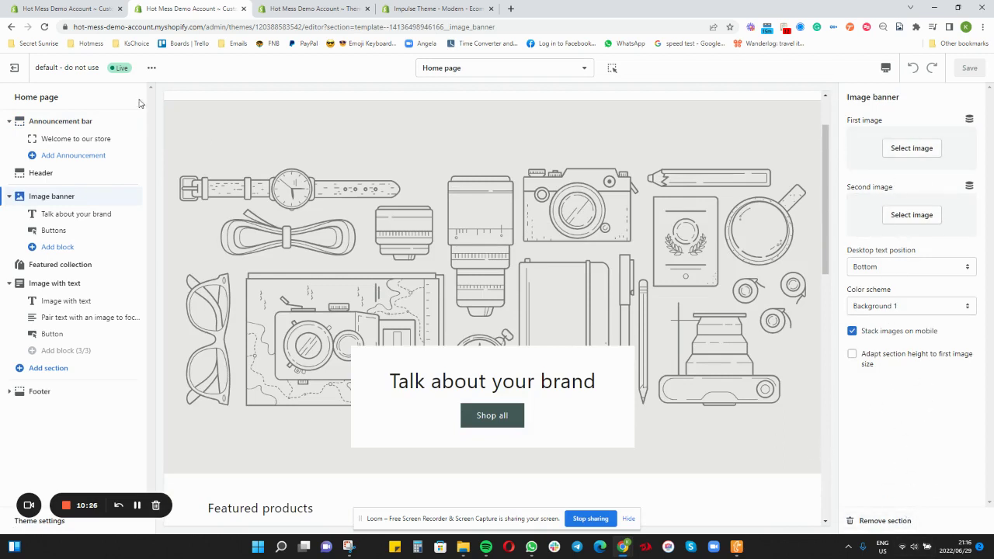
{"action": "left_click", "coordinate": [75, 9]}
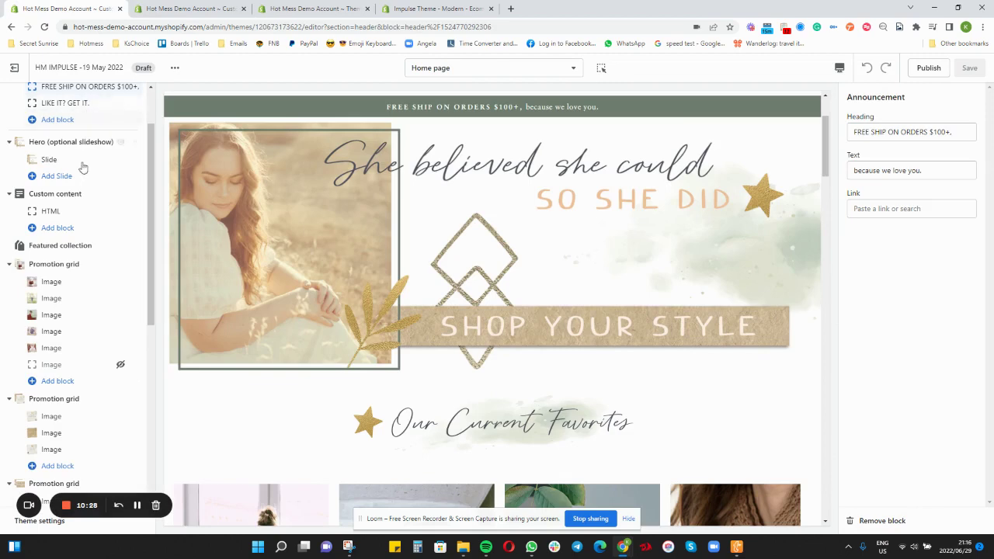
{"action": "scroll", "coordinate": [49, 405], "scroll_direction": "down", "scroll_amount": 2}
{"action": "scroll", "coordinate": [49, 405], "scroll_direction": "down", "scroll_amount": 3}
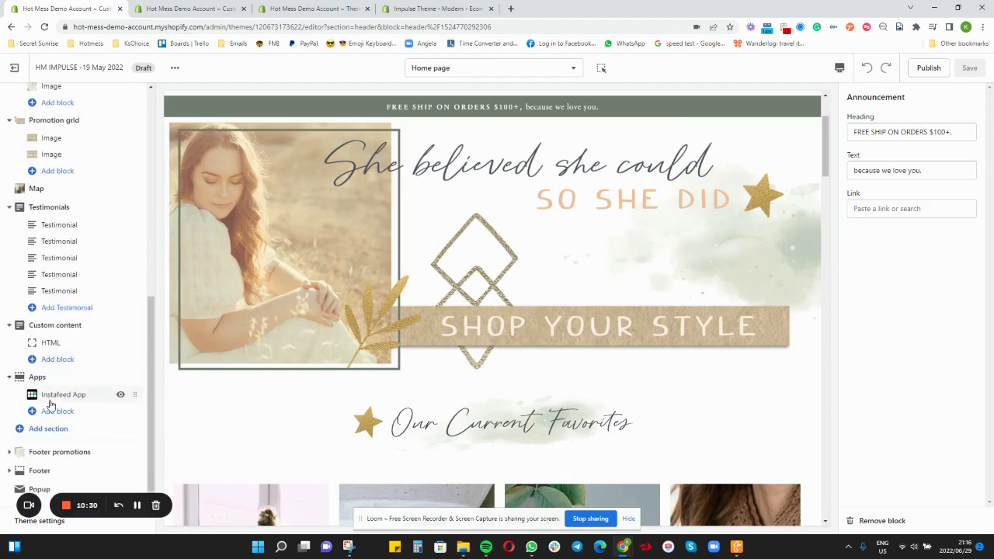
- Open the HM IMPULSE theme settings and look through the HM Settings, Product Resizing and Colors categories, collapsing each one after viewing
{"action": "left_click", "coordinate": [44, 524]}
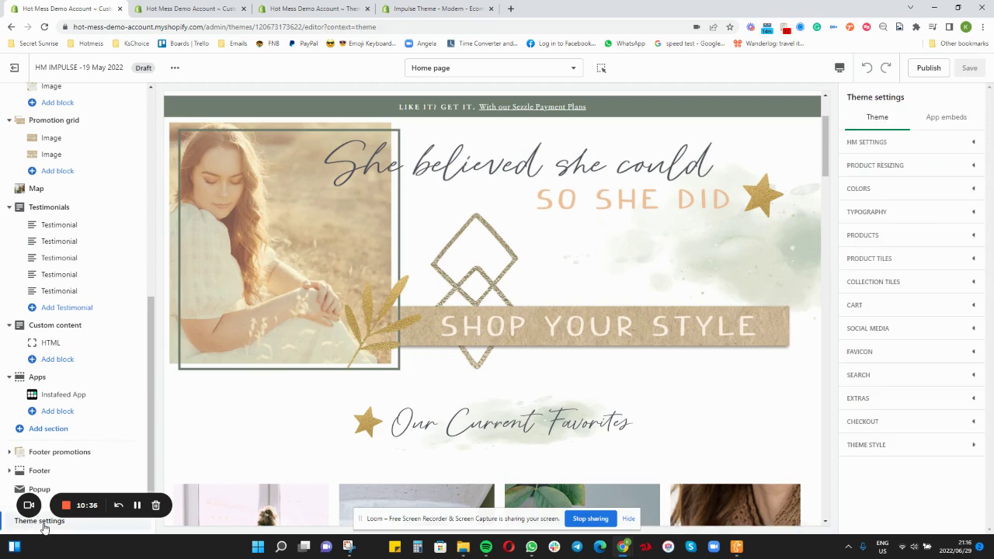
{"action": "left_click", "coordinate": [875, 148]}
{"action": "left_click", "coordinate": [862, 146]}
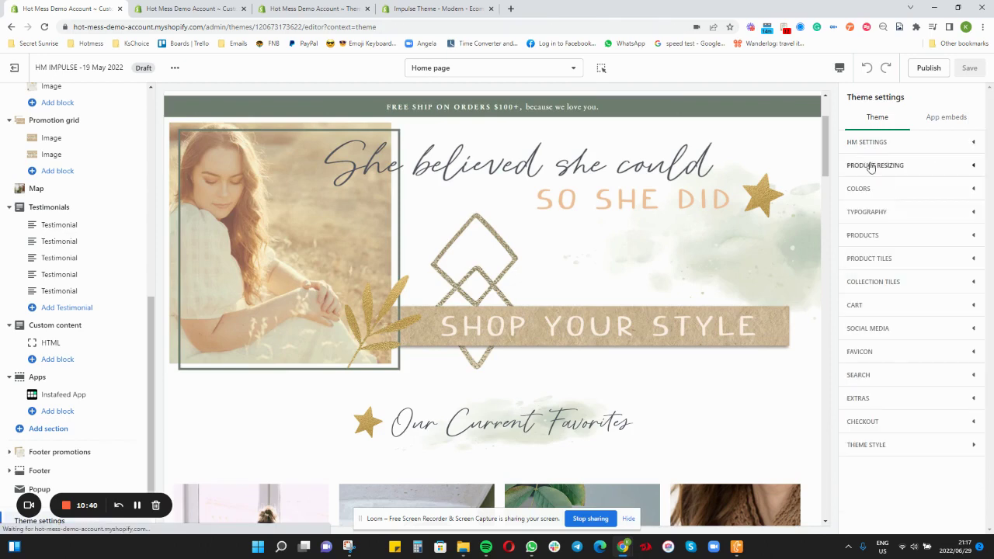
{"action": "left_click", "coordinate": [871, 165]}
{"action": "left_click", "coordinate": [874, 165]}
{"action": "left_click", "coordinate": [873, 190]}
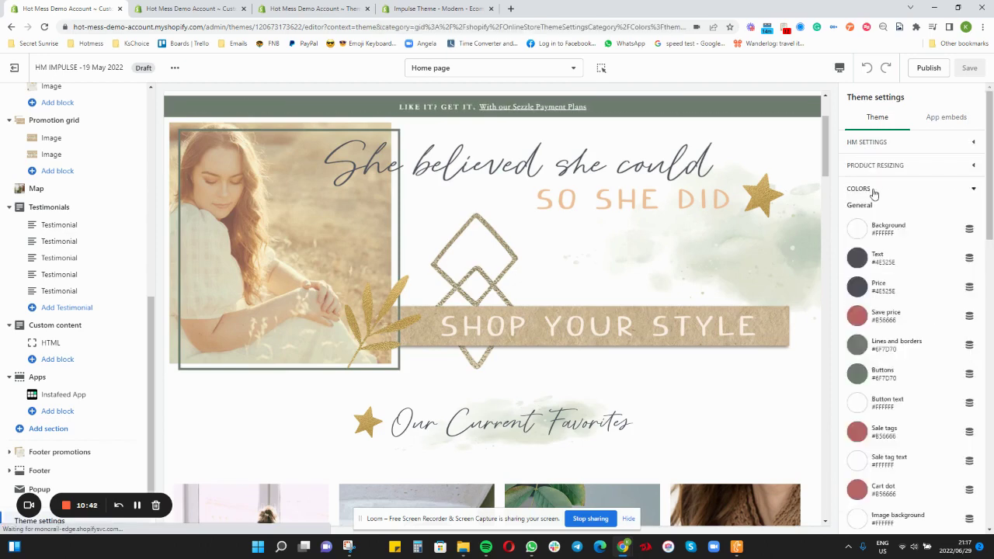
{"action": "left_click", "coordinate": [873, 191]}
- Look through the Typography, Products, Product Tiles and Collection Tiles categories of the theme settings, collapsing each one after viewing
{"action": "left_click", "coordinate": [873, 212]}
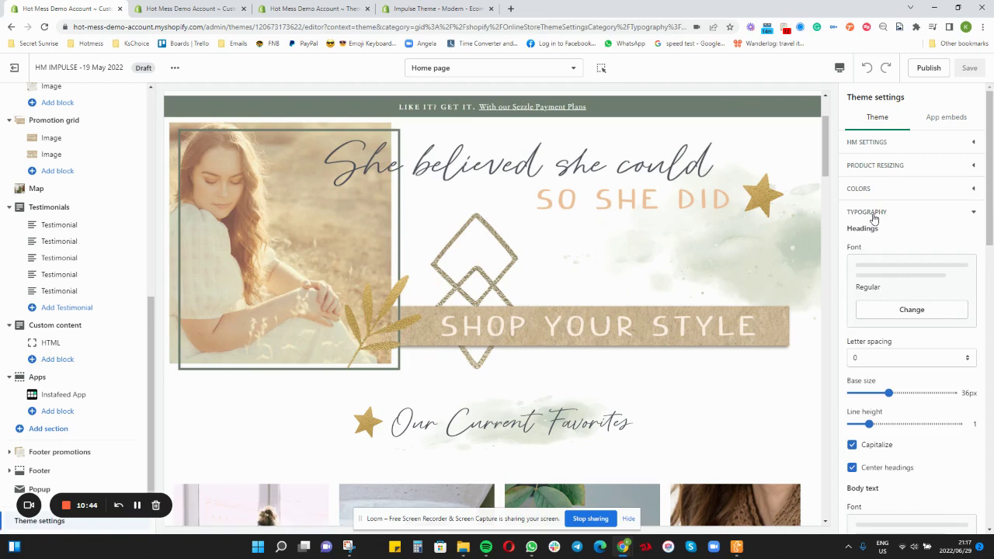
{"action": "left_click", "coordinate": [872, 213]}
{"action": "left_click", "coordinate": [864, 234]}
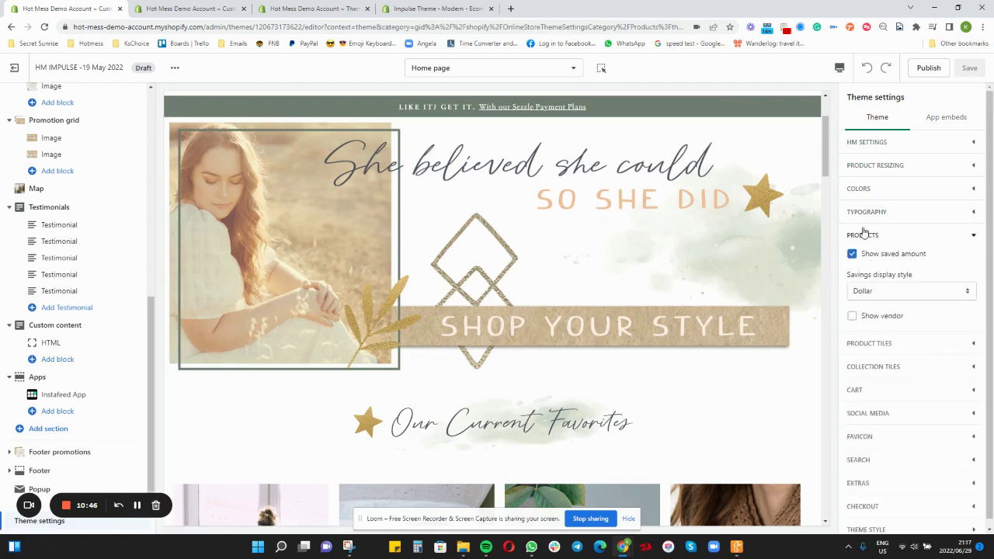
{"action": "left_click", "coordinate": [864, 235]}
{"action": "left_click", "coordinate": [867, 258]}
{"action": "left_click", "coordinate": [868, 261]}
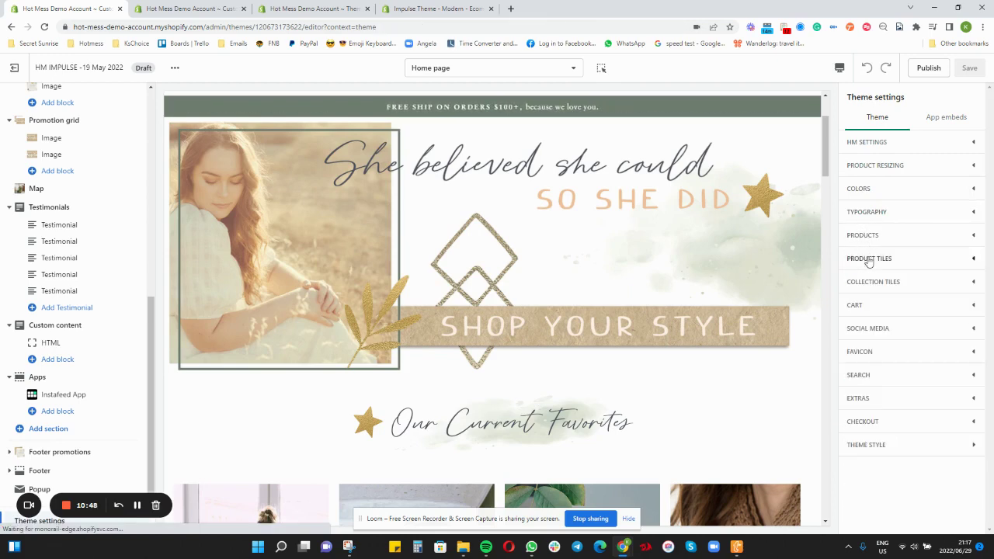
{"action": "left_click", "coordinate": [869, 282]}
{"action": "left_click", "coordinate": [868, 281]}
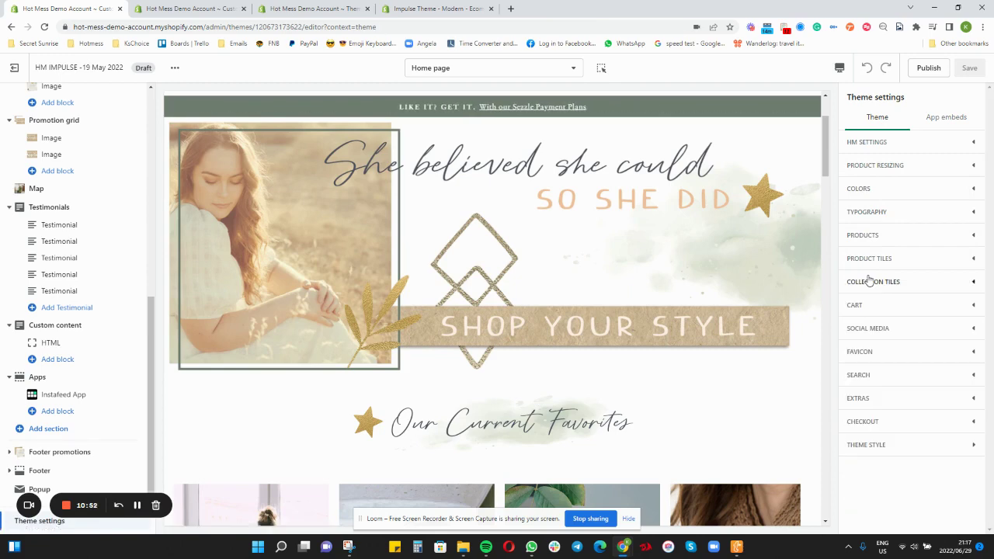
- Open the Default product template in the HM IMPULSE editor
{"action": "left_click", "coordinate": [575, 68]}
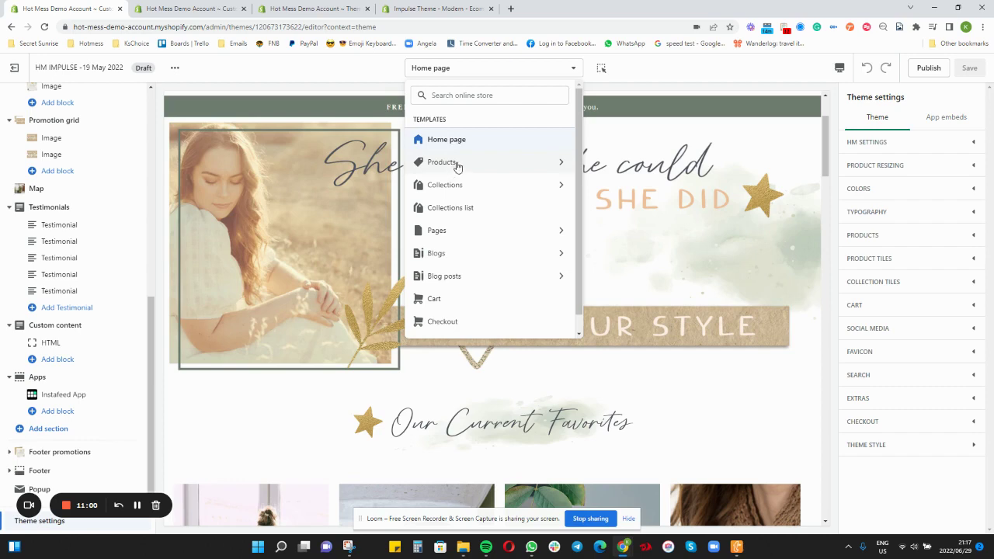
{"action": "left_click", "coordinate": [540, 161]}
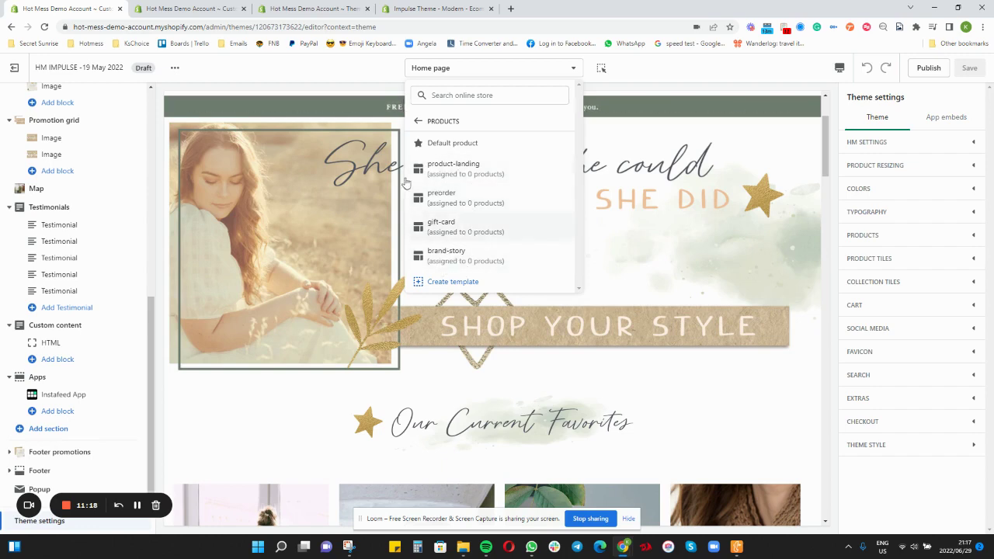
{"action": "left_click", "coordinate": [451, 144]}
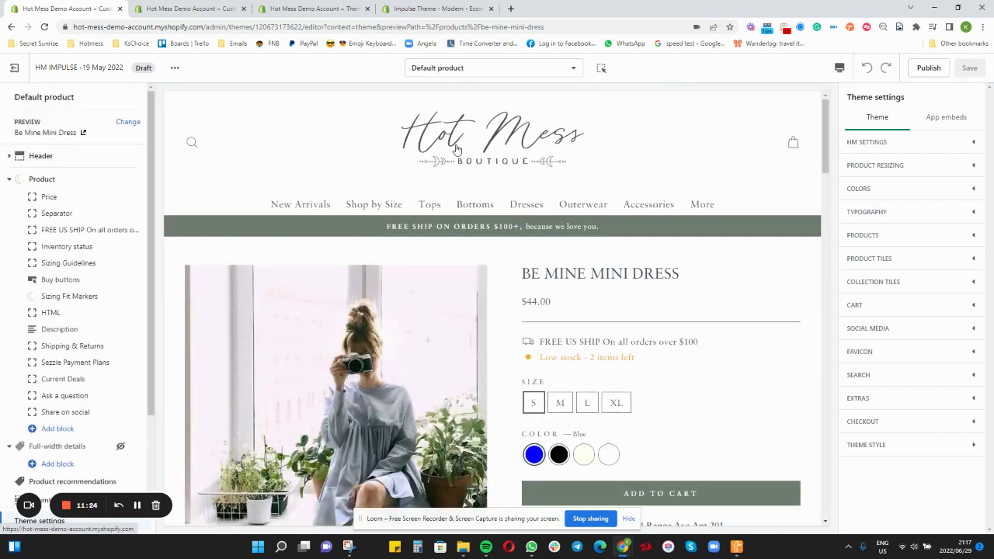
- Inspect the Product section's blocks from Price through Sizing Fit Markers, and view the list of blocks that can be added
{"action": "left_click", "coordinate": [51, 199]}
{"action": "left_click", "coordinate": [59, 213]}
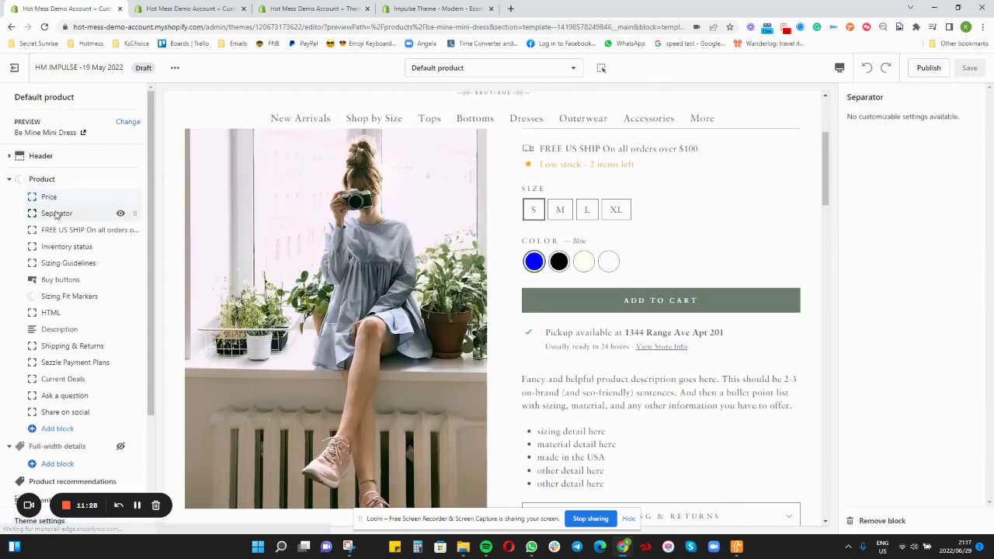
{"action": "left_click", "coordinate": [58, 232]}
{"action": "left_click", "coordinate": [60, 246]}
{"action": "left_click", "coordinate": [62, 264]}
{"action": "left_click", "coordinate": [62, 279]}
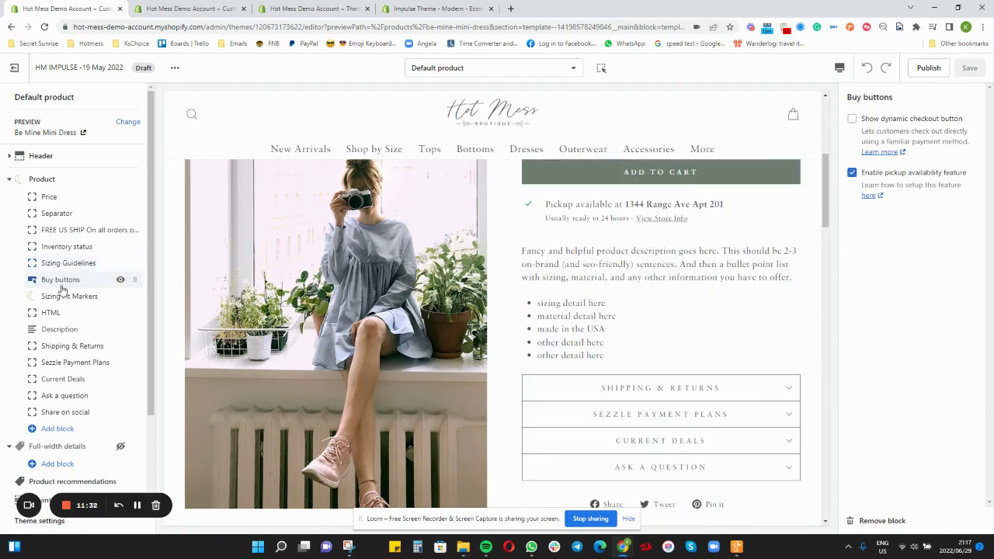
{"action": "left_click", "coordinate": [65, 295]}
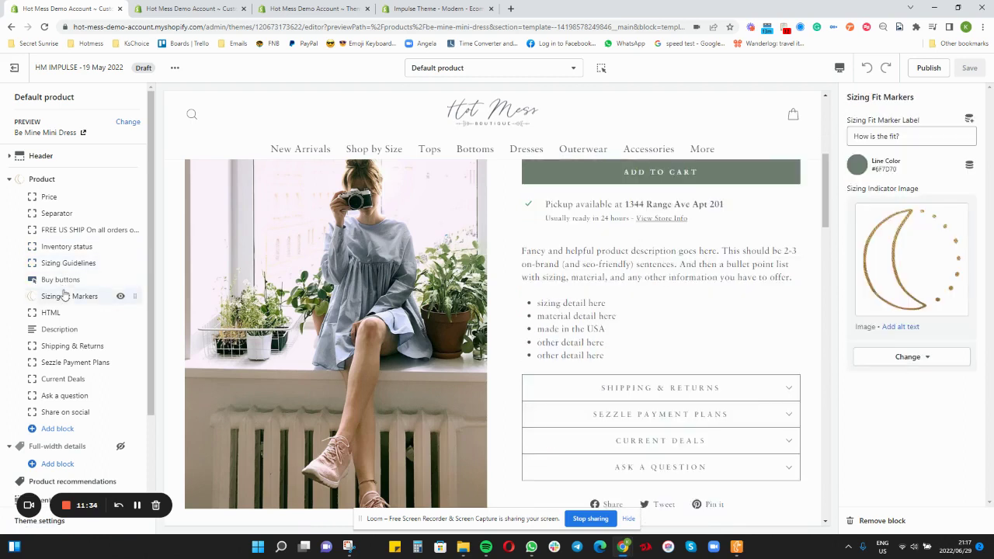
{"action": "left_click", "coordinate": [56, 430]}
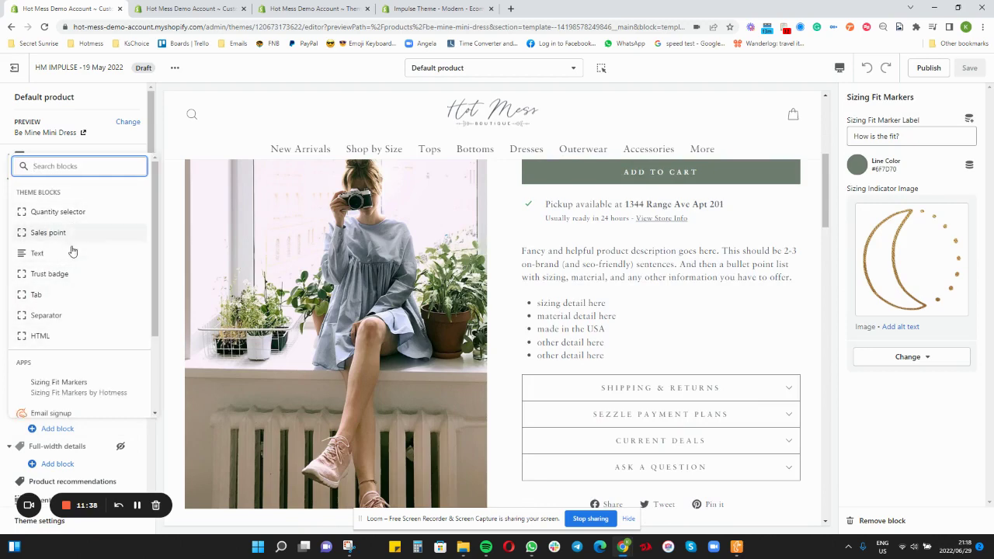
{"action": "left_click", "coordinate": [100, 118]}
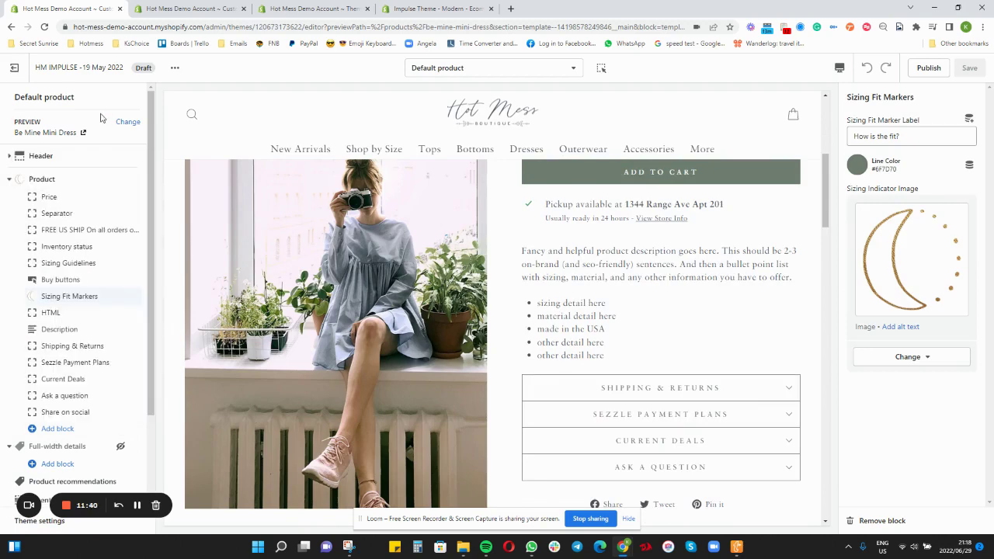
- Review the lists of product templates and collection templates in the HM IMPULSE theme
{"action": "left_click", "coordinate": [491, 71]}
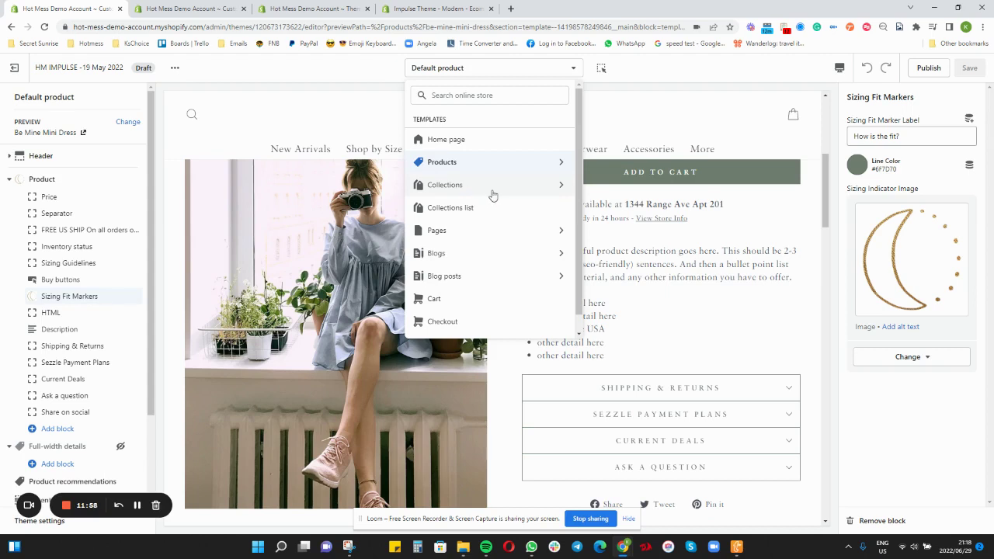
{"action": "left_click", "coordinate": [552, 165]}
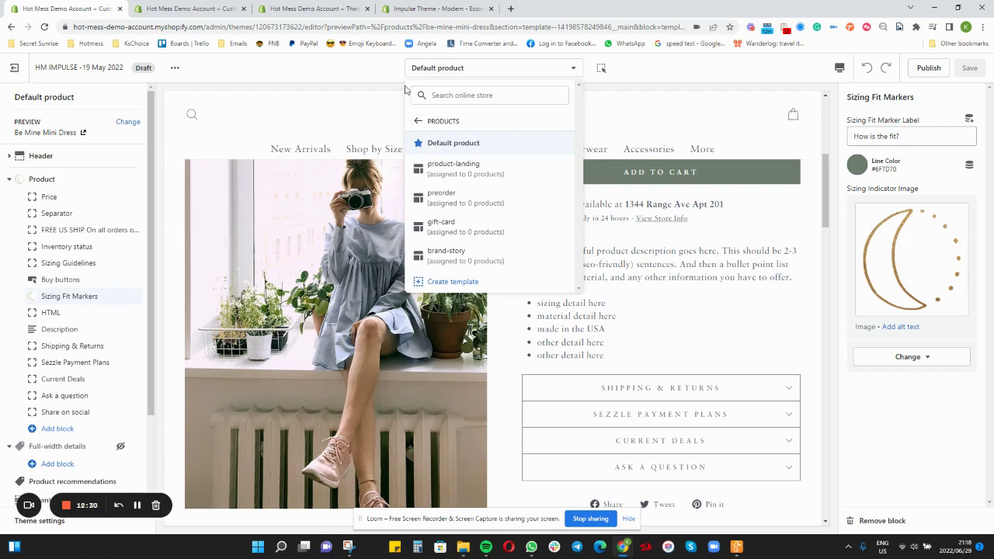
{"action": "left_click", "coordinate": [418, 124]}
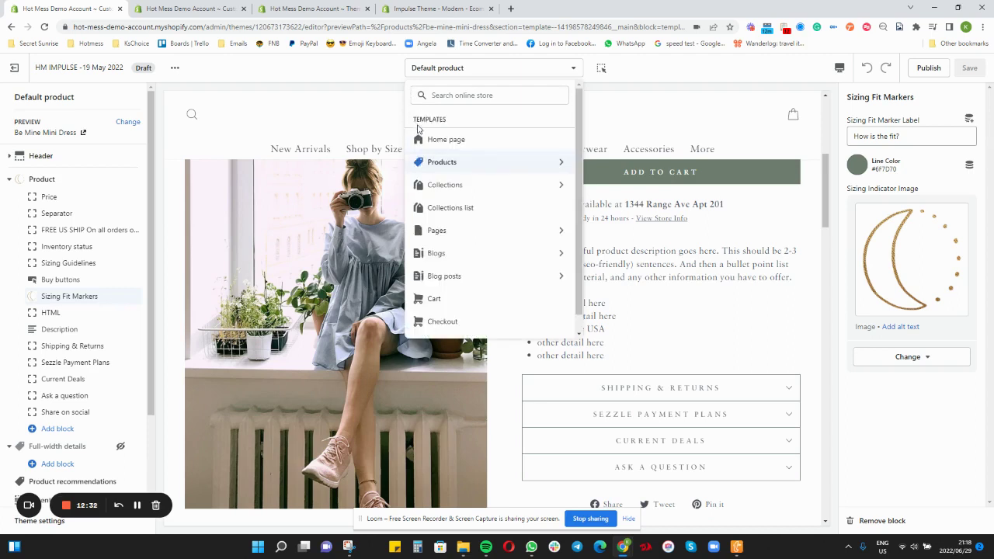
{"action": "left_click", "coordinate": [539, 184]}
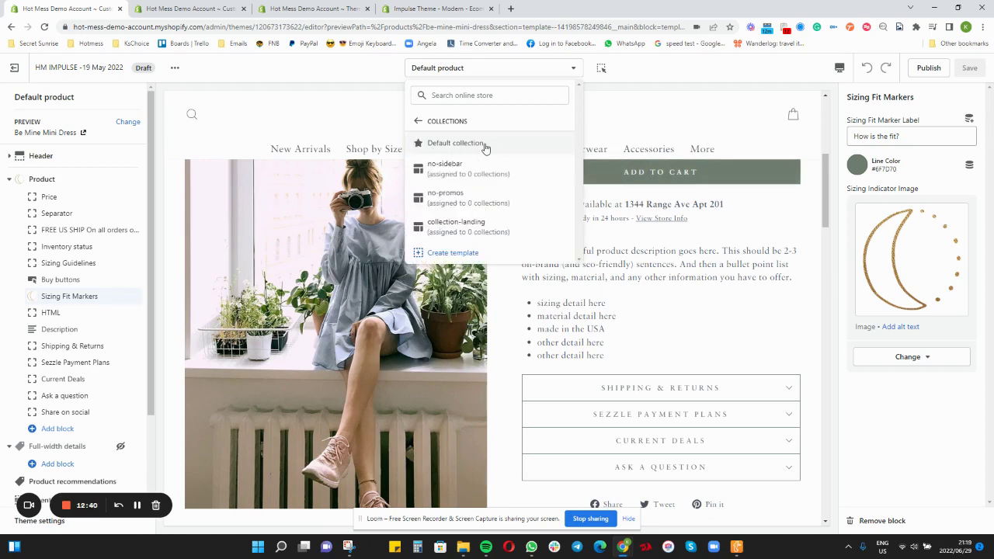
{"action": "left_click", "coordinate": [418, 121]}
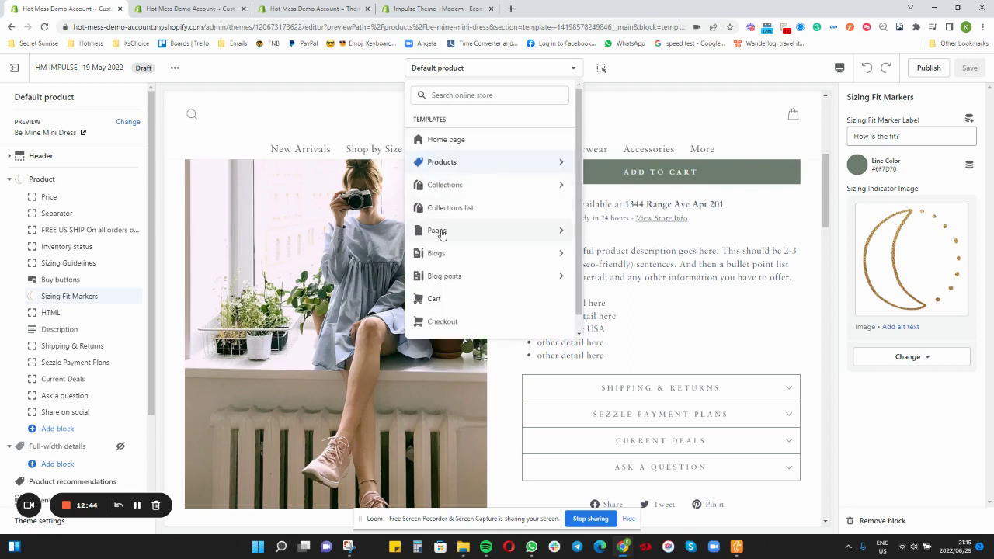
- Examine the full list of page templates in the HM IMPULSE theme and the pages assigned to each
{"action": "left_click", "coordinate": [501, 233]}
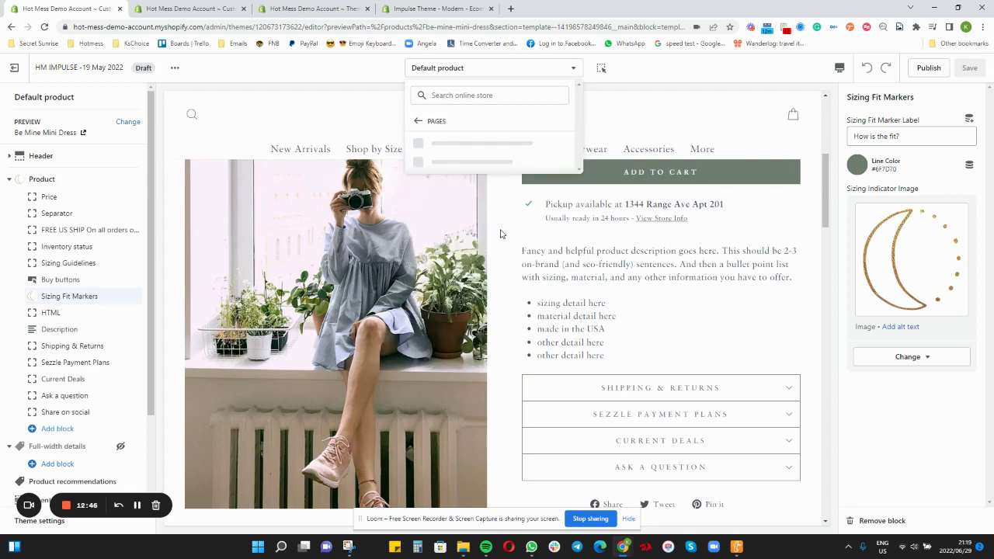
{"action": "scroll", "coordinate": [471, 166], "scroll_direction": "down", "scroll_amount": 3}
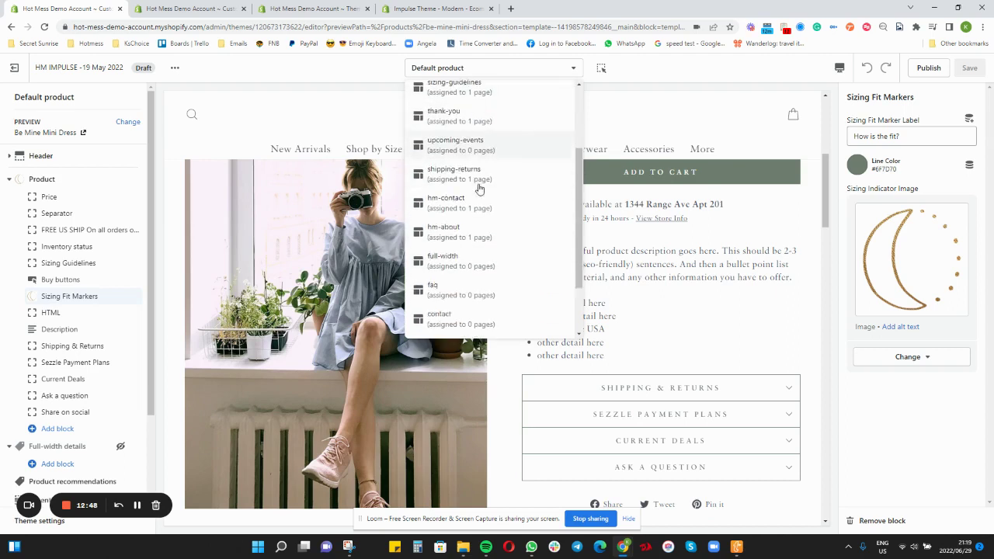
{"action": "scroll", "coordinate": [477, 252], "scroll_direction": "down", "scroll_amount": 2}
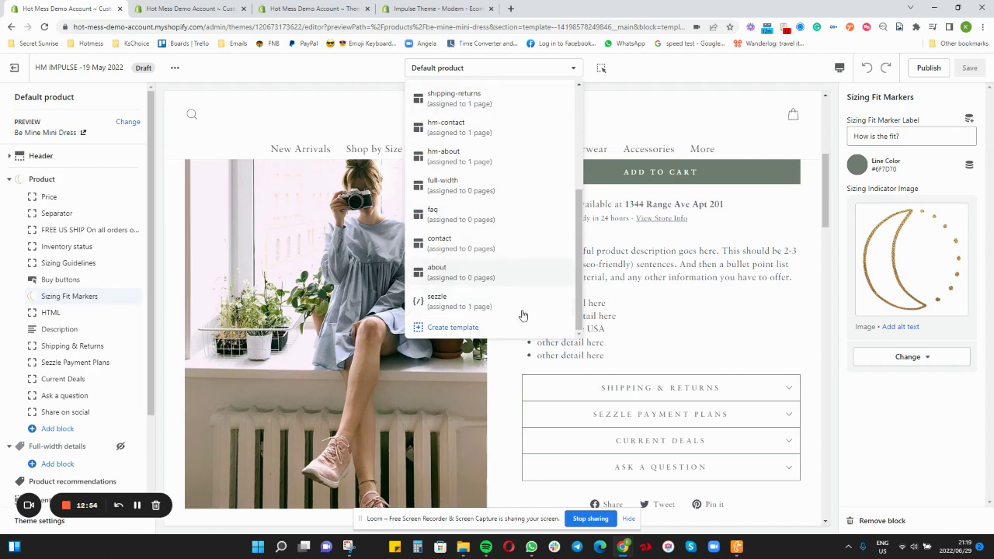
{"action": "scroll", "coordinate": [465, 330], "scroll_direction": "up", "scroll_amount": 2}
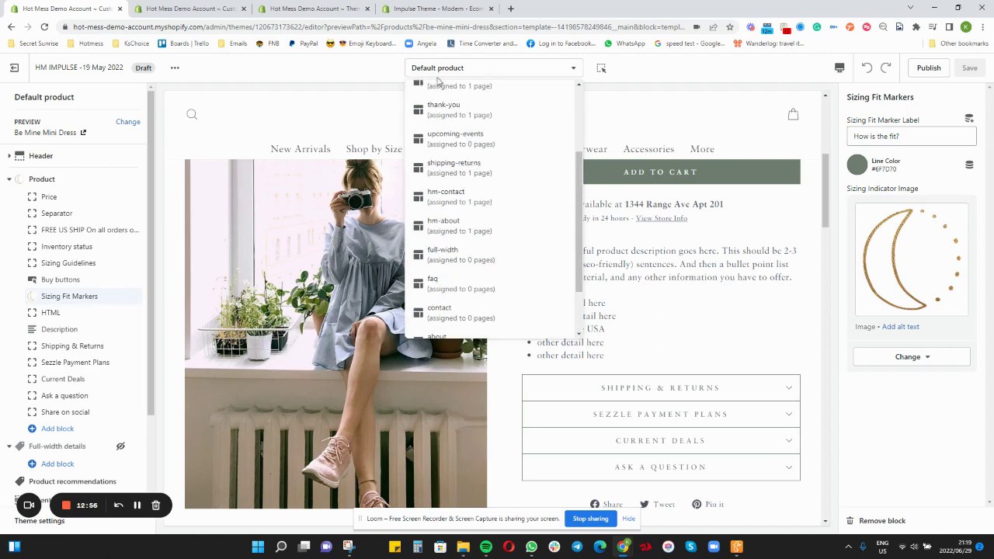
{"action": "scroll", "coordinate": [533, 264], "scroll_direction": "up", "scroll_amount": 3}
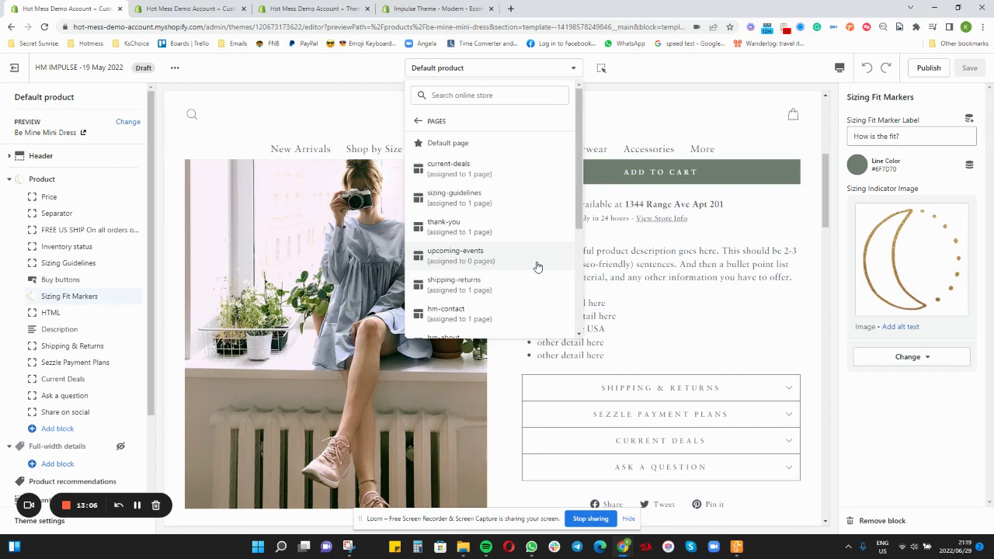
{"action": "scroll", "coordinate": [481, 272], "scroll_direction": "down", "scroll_amount": 3}
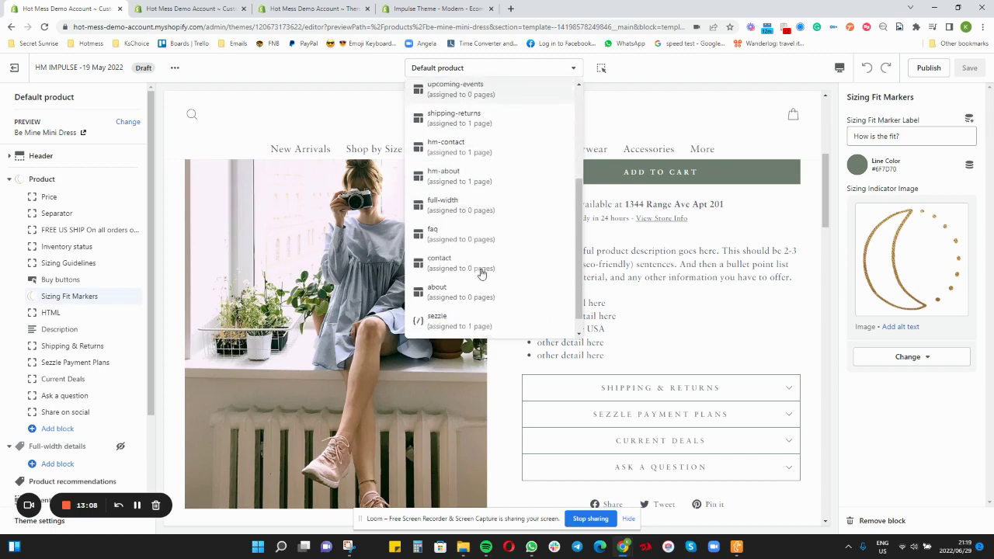
{"action": "scroll", "coordinate": [481, 273], "scroll_direction": "down", "scroll_amount": 2}
{"action": "scroll", "coordinate": [512, 270], "scroll_direction": "up", "scroll_amount": 6}
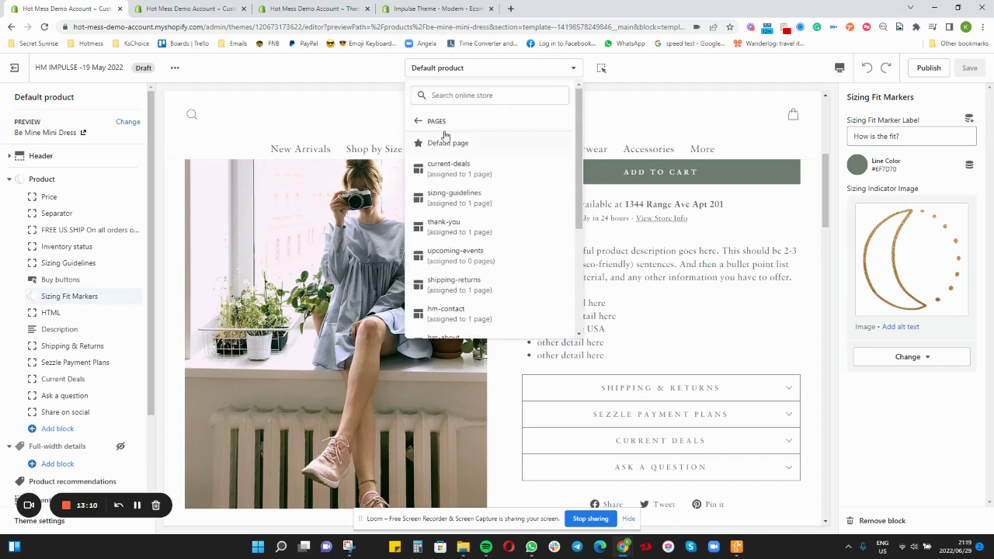
- Review the Others templates of the HM IMPULSE theme, and open its Home page template in the editor
{"action": "left_click", "coordinate": [419, 121]}
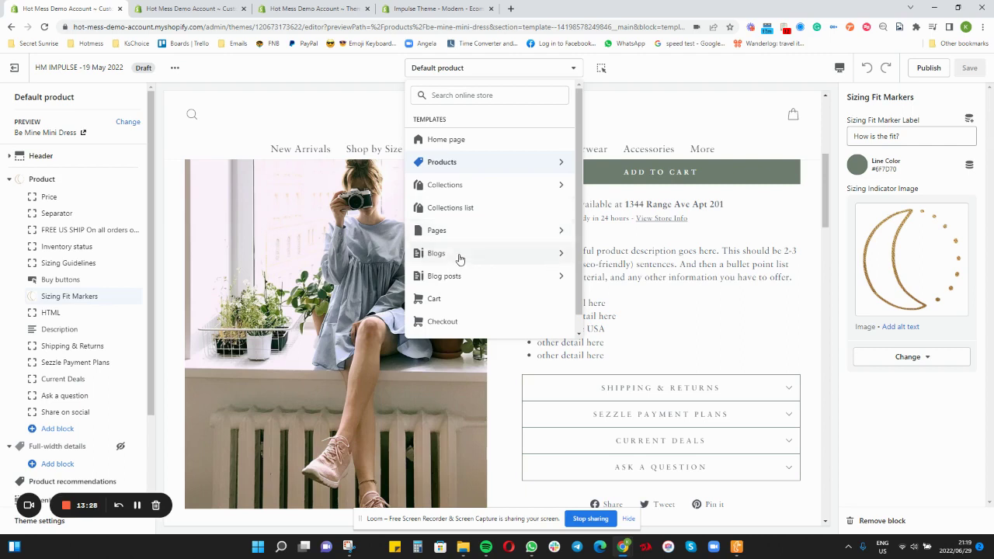
{"action": "scroll", "coordinate": [506, 323], "scroll_direction": "down", "scroll_amount": 1}
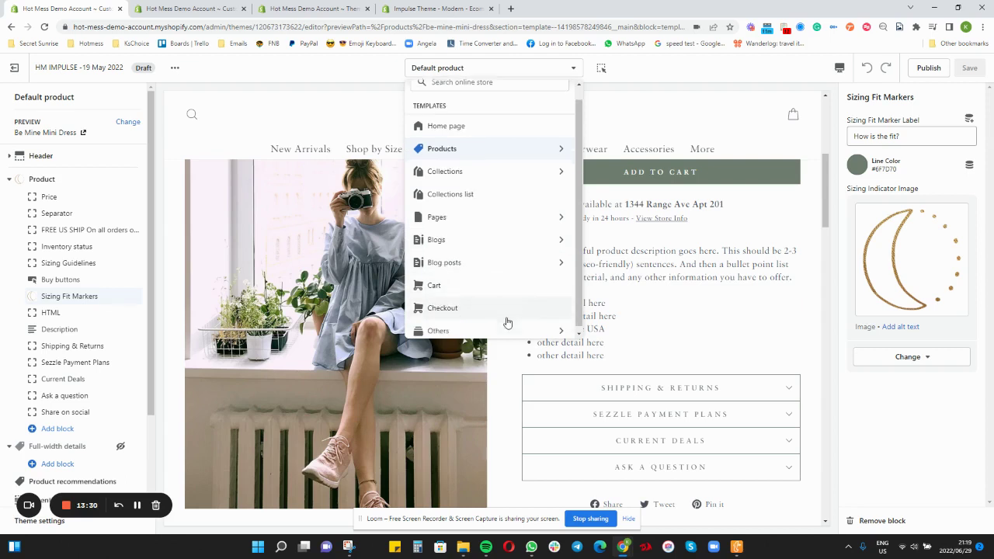
{"action": "left_click", "coordinate": [464, 327]}
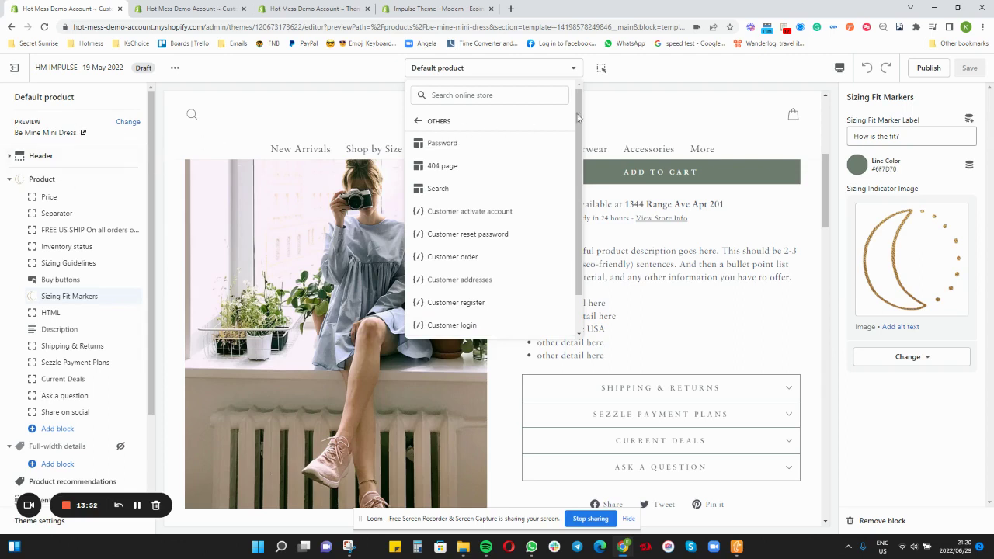
{"action": "key", "text": "Escape"}
{"action": "left_click", "coordinate": [468, 122]}
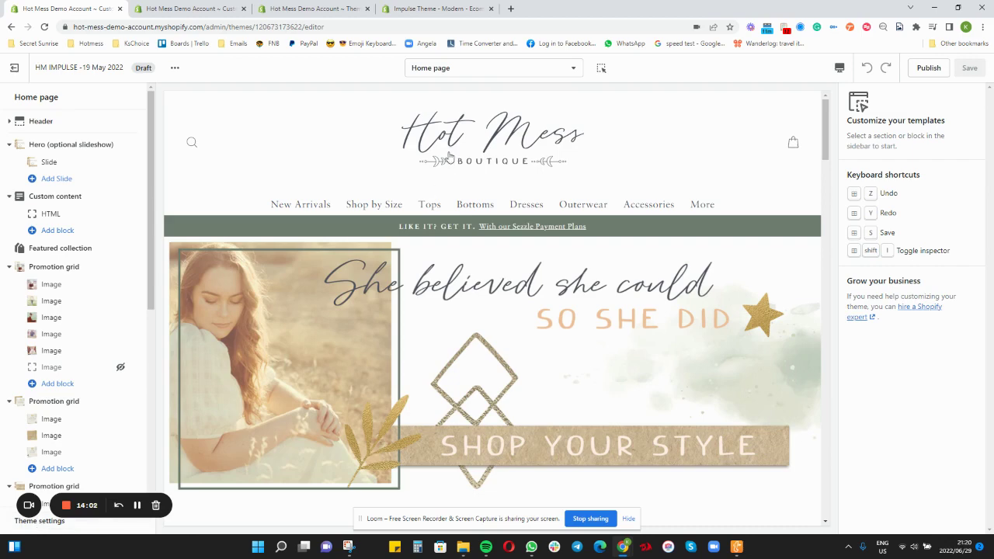
- Compare the HM IMPULSE theme's list of template types with the editor of the live "default - do not use" theme
{"action": "left_click", "coordinate": [538, 70]}
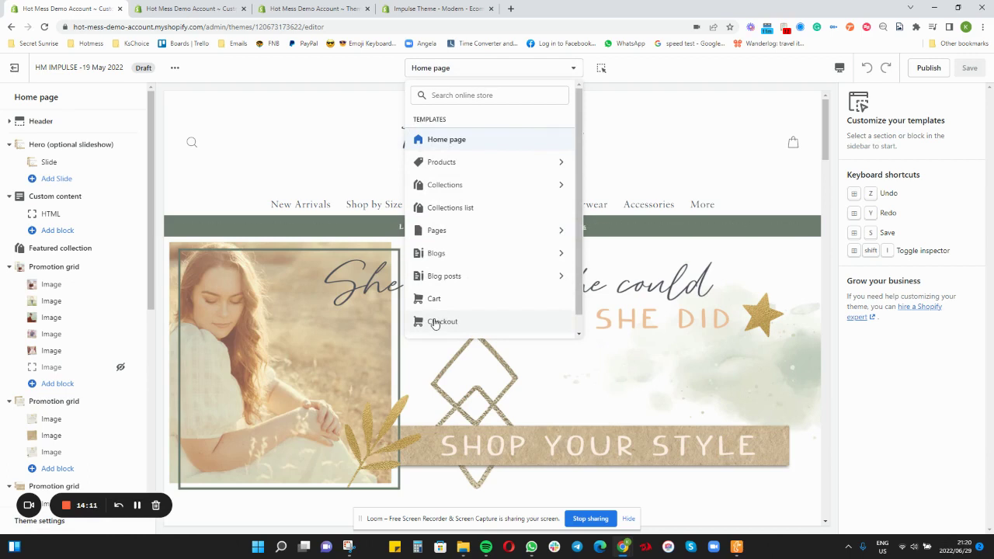
{"action": "left_click", "coordinate": [190, 9]}
{"action": "left_click", "coordinate": [59, 9]}
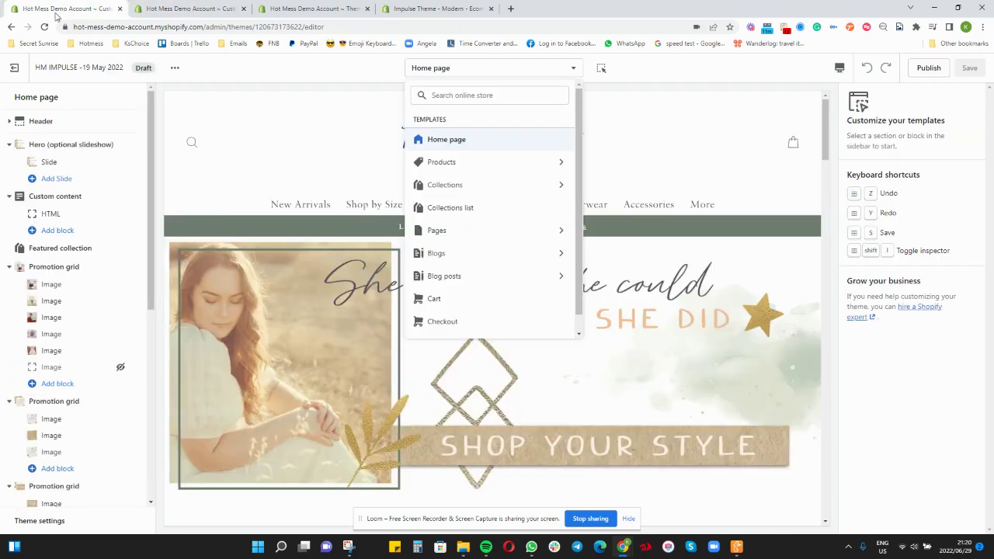
{"action": "left_click", "coordinate": [186, 9]}
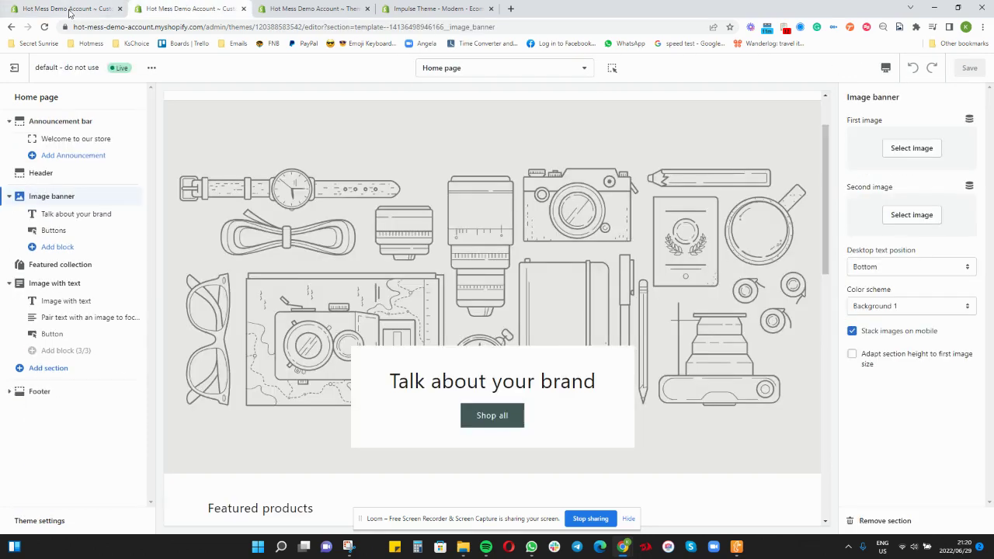
{"action": "left_click", "coordinate": [69, 9]}
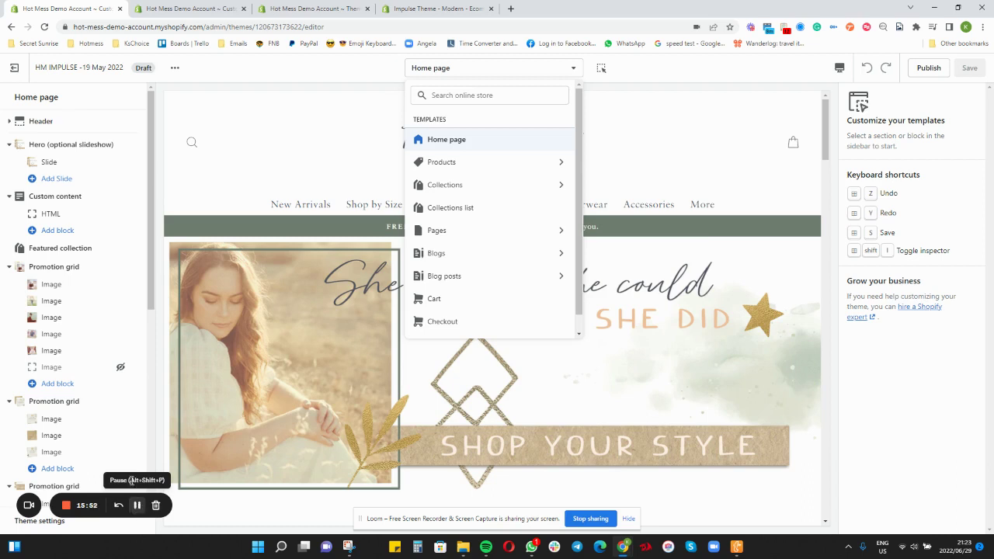
- View the app embeds in the HM IMPULSE theme settings
{"action": "left_click", "coordinate": [40, 521]}
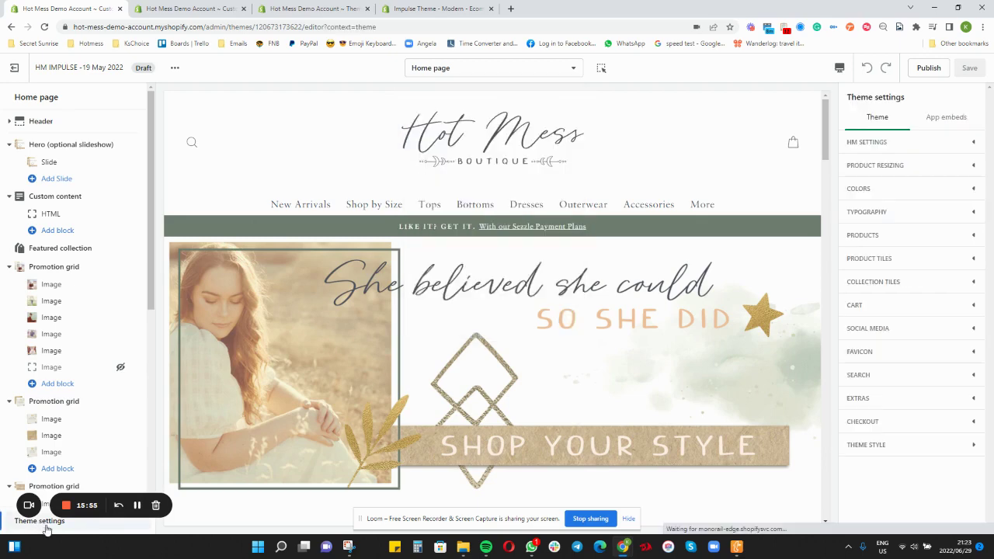
{"action": "left_click", "coordinate": [941, 123]}
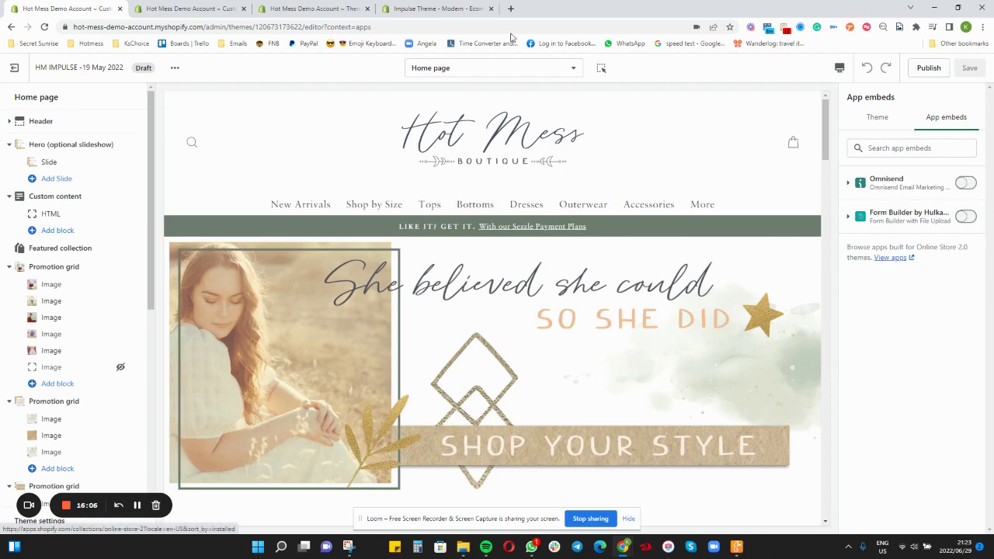
- Open the store's app and sales channel settings from the Shopify admin to review the installed apps
{"action": "left_click", "coordinate": [303, 10]}
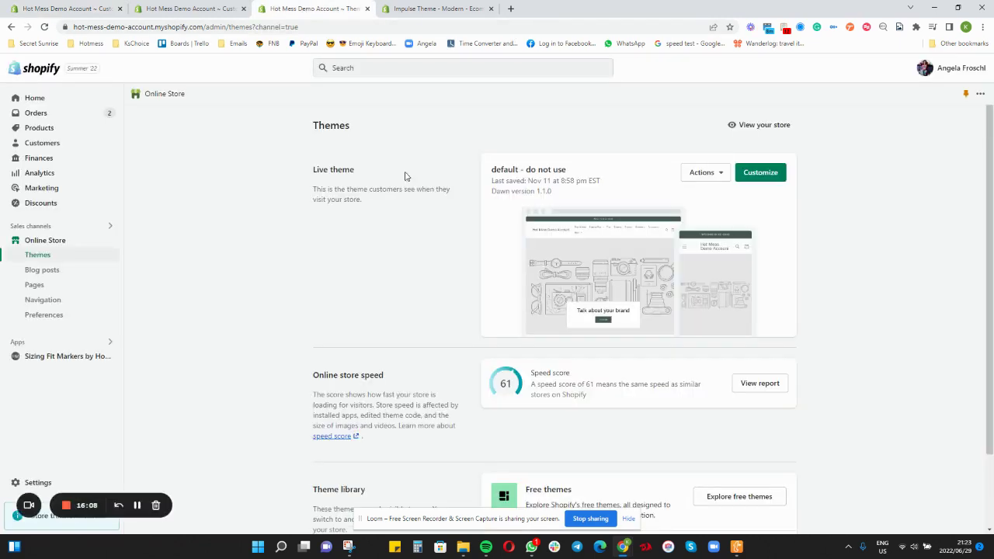
{"action": "left_click", "coordinate": [43, 344]}
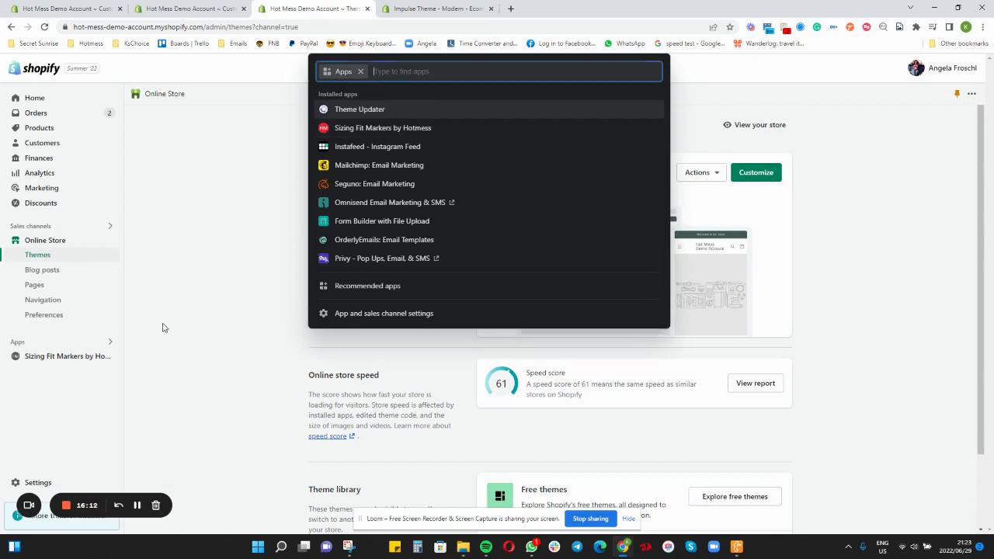
{"action": "left_click", "coordinate": [377, 317]}
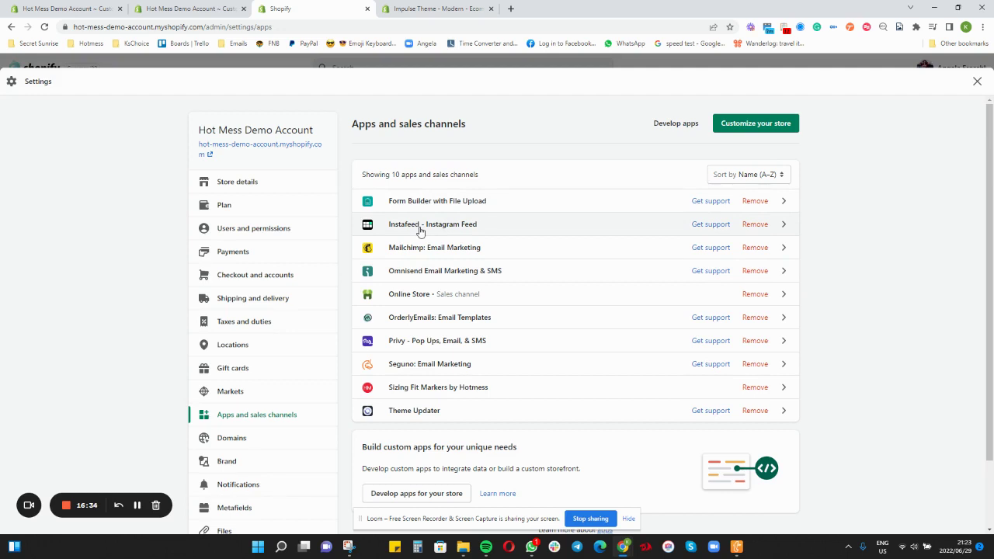
- Add the Instafeed App as an app section to the home page of the "default - do not use" theme, and view its feed
{"action": "left_click", "coordinate": [101, 8]}
{"action": "left_click", "coordinate": [170, 8]}
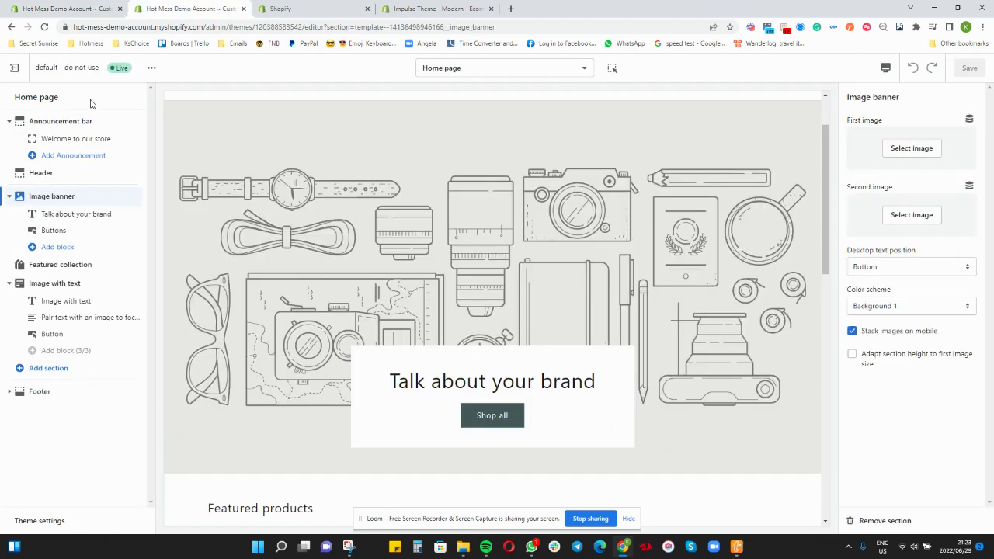
{"action": "left_click", "coordinate": [56, 371]}
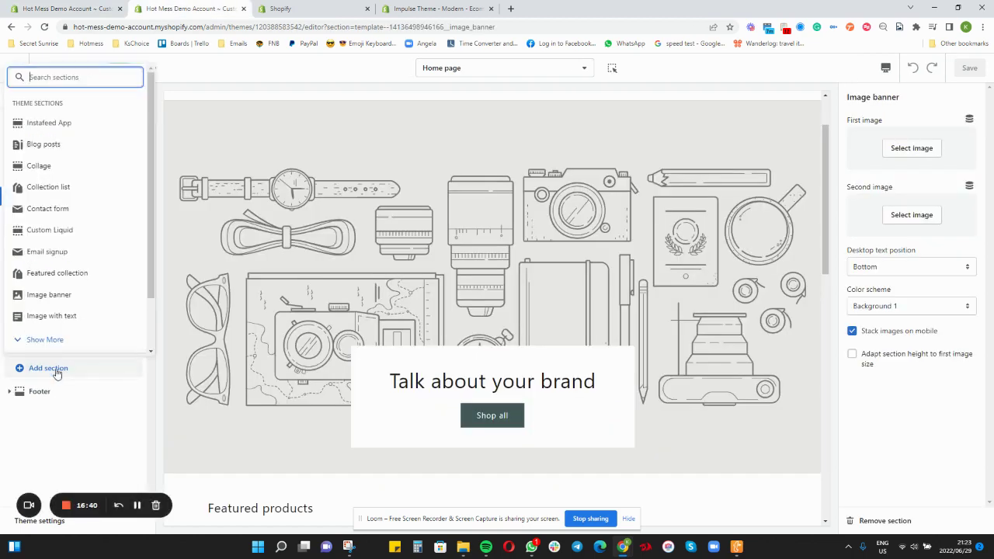
{"action": "left_click", "coordinate": [51, 341]}
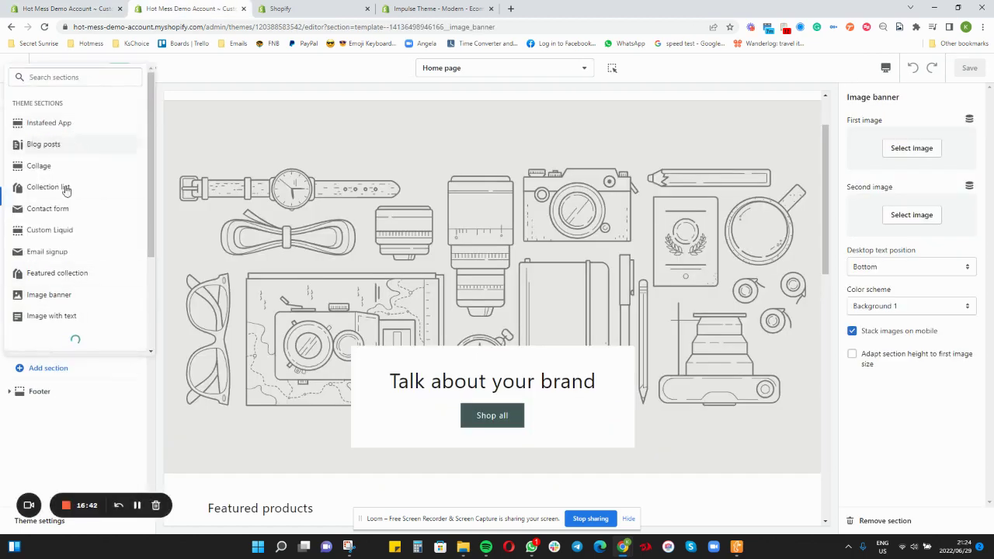
{"action": "scroll", "coordinate": [73, 308], "scroll_direction": "down", "scroll_amount": 3}
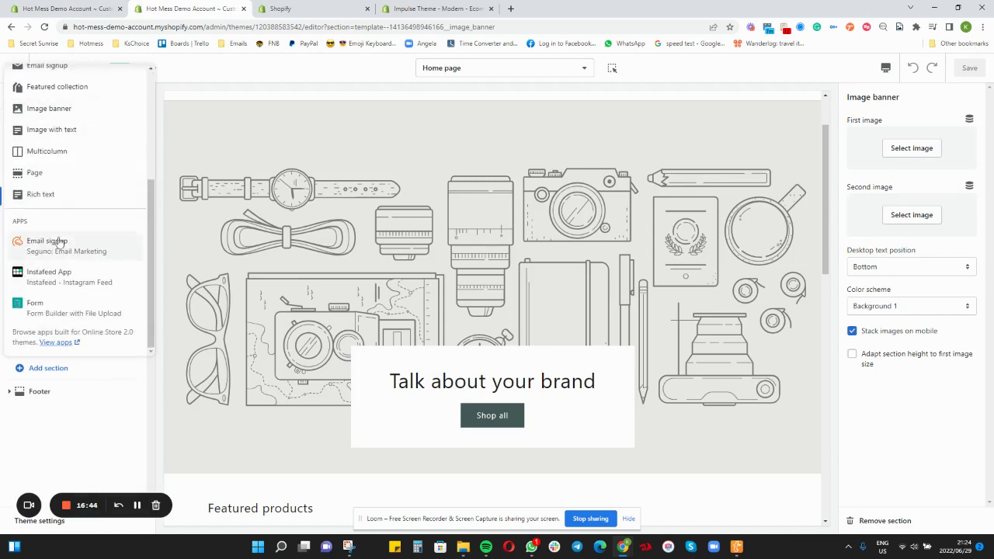
{"action": "left_click_drag", "start_coordinate": [12, 221], "coordinate": [44, 224]}
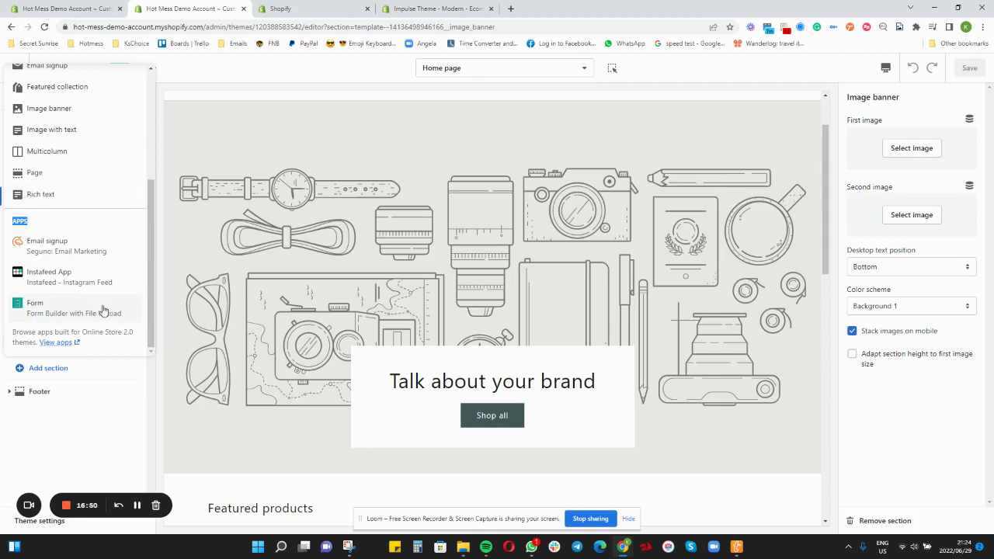
{"action": "left_click", "coordinate": [68, 281]}
{"action": "scroll", "coordinate": [563, 379], "scroll_direction": "down", "scroll_amount": 10}
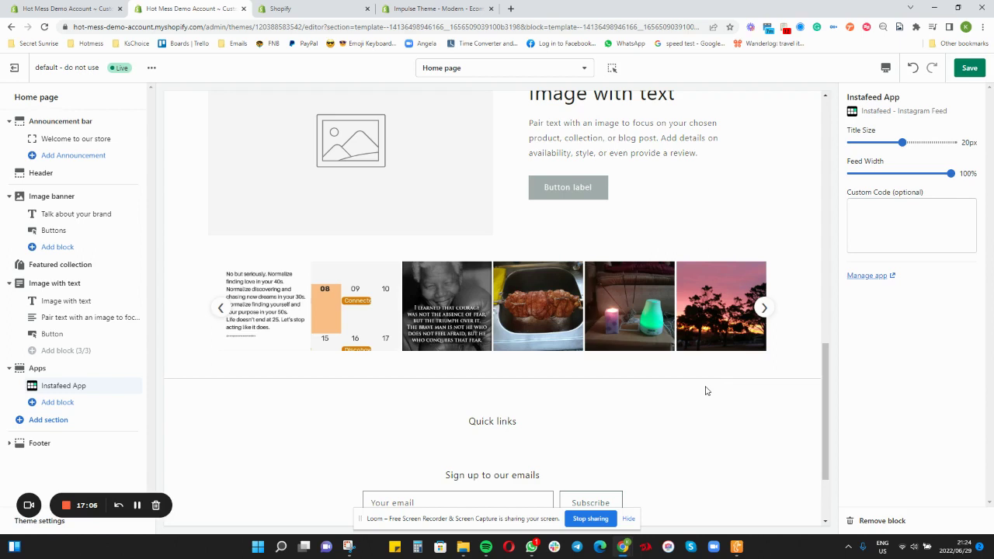
- View the app embeds in the "default - do not use" theme's settings
{"action": "left_click", "coordinate": [47, 521]}
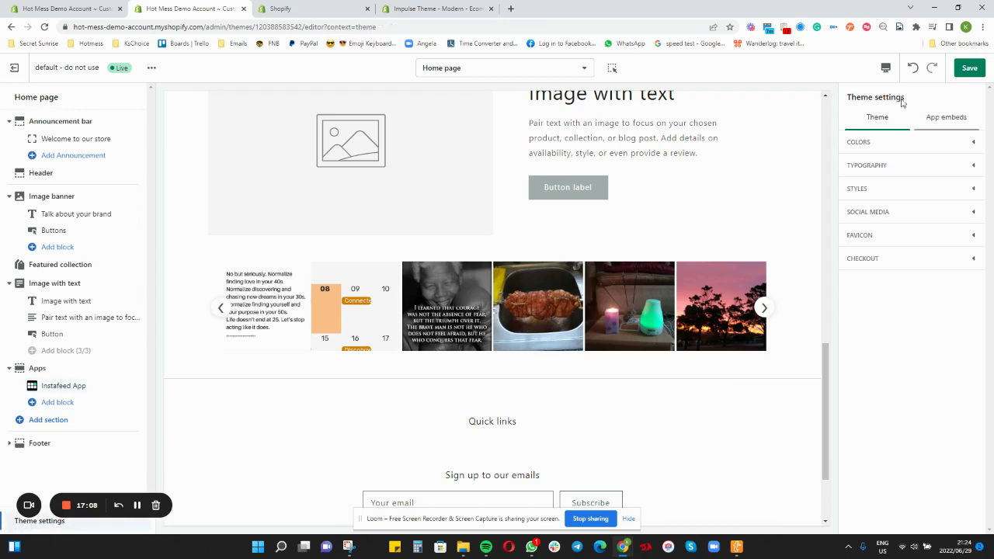
{"action": "left_click", "coordinate": [946, 117]}
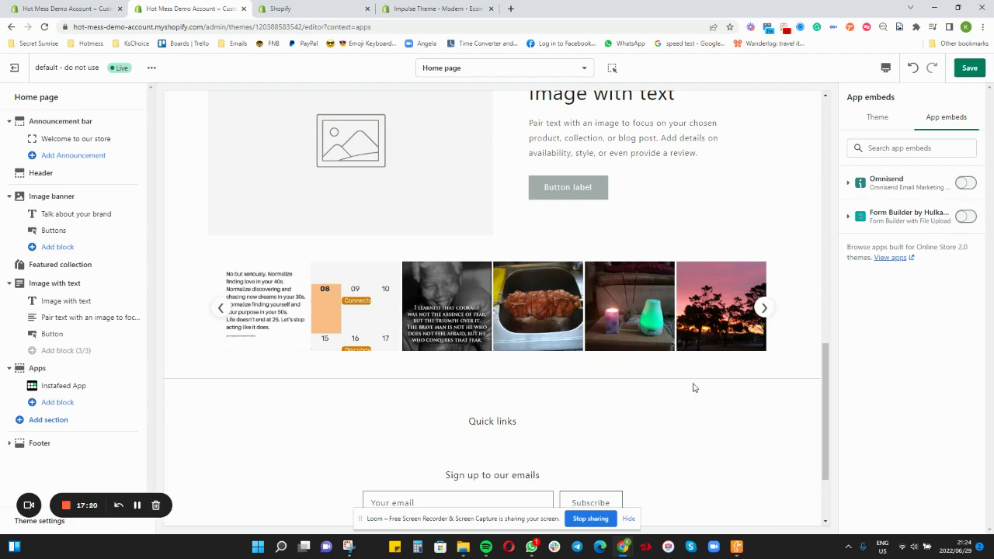
{"action": "scroll", "coordinate": [693, 388], "scroll_direction": "up", "scroll_amount": 3}
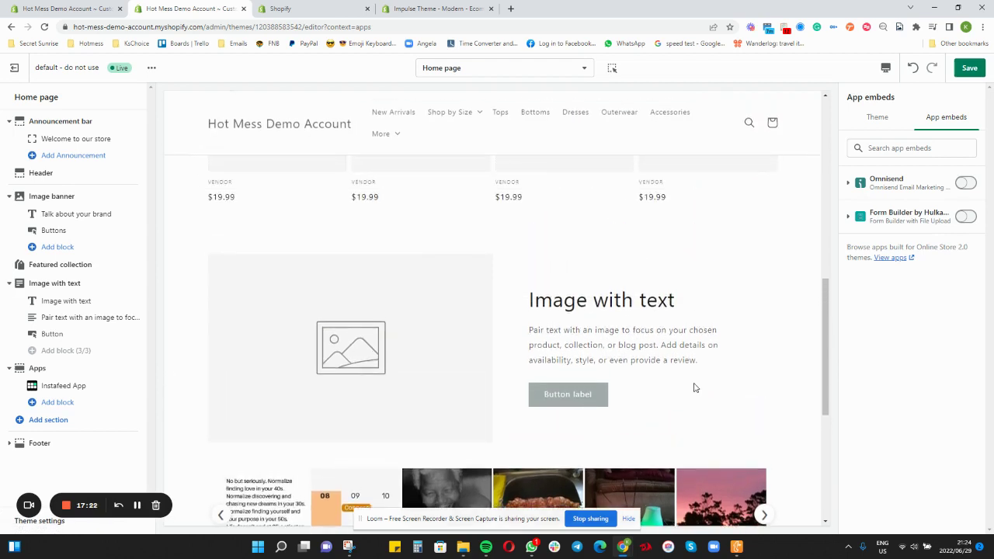